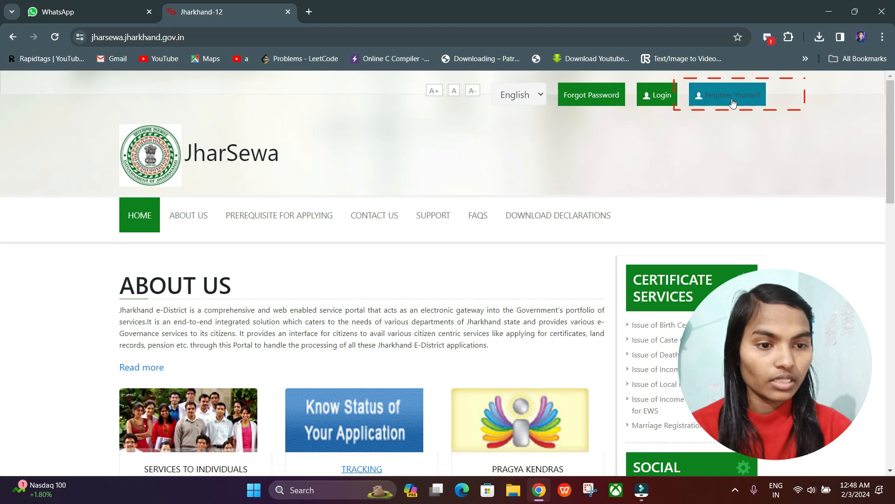
Step: Examine the fields required in the self-registration form, from full name down to the captcha, and close the form
click(732, 96)
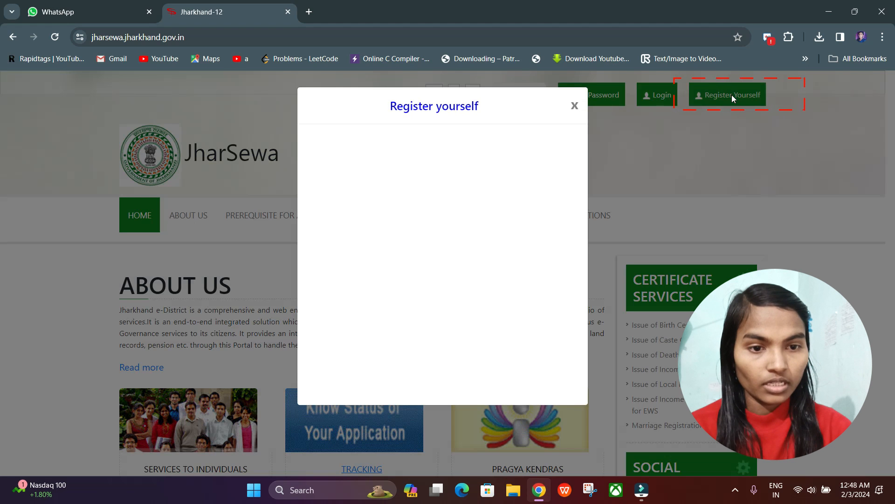
scroll(474, 259, down, 2)
scroll(400, 278, up, 2)
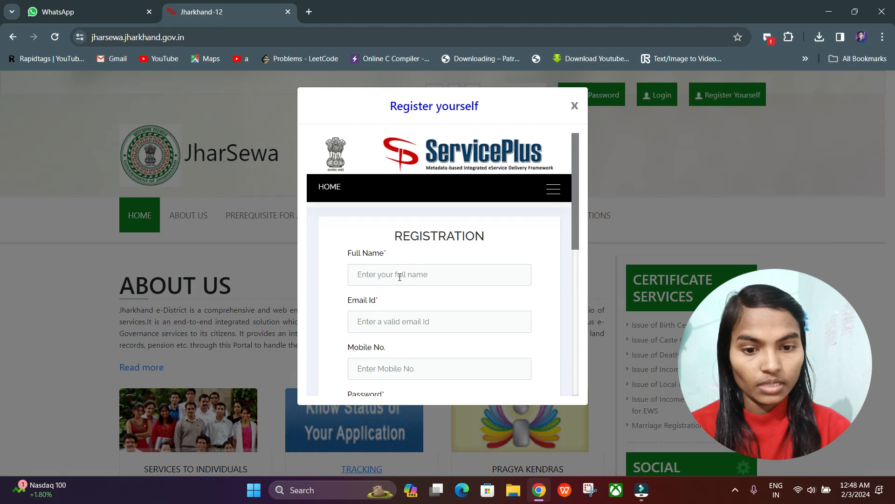
scroll(388, 275, down, 1)
scroll(393, 277, down, 1)
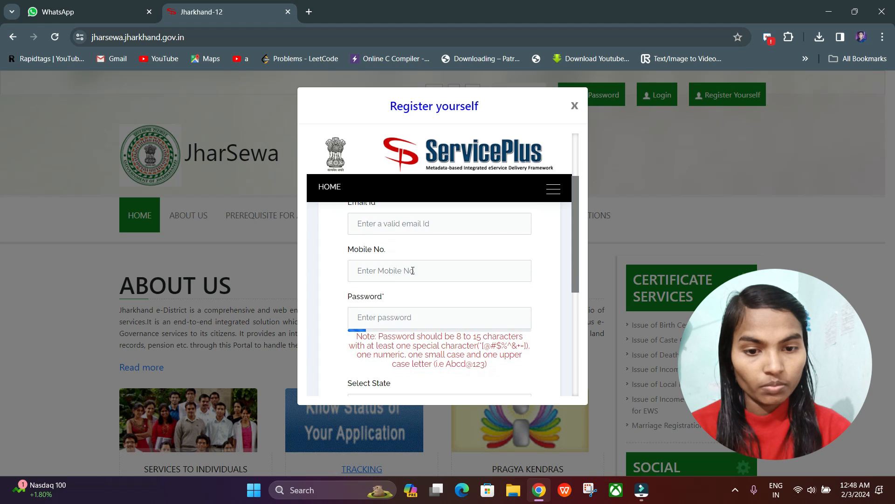
scroll(385, 319, down, 1)
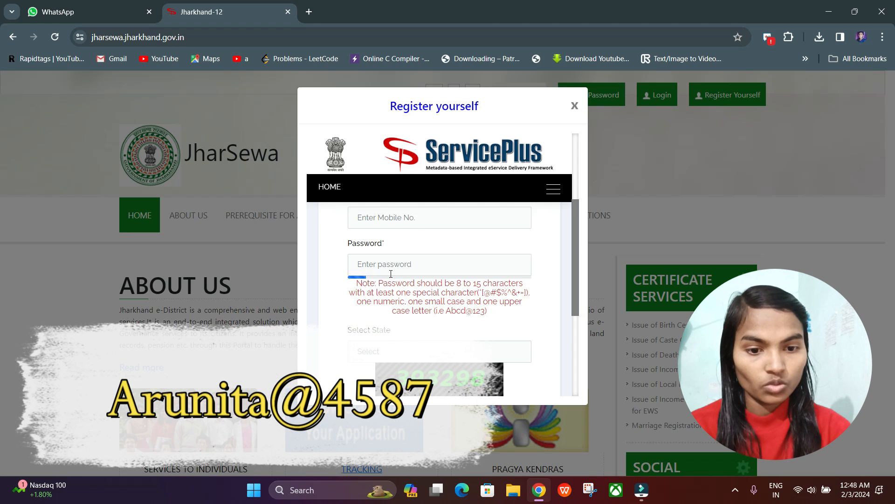
scroll(391, 273, down, 2)
scroll(390, 245, down, 1)
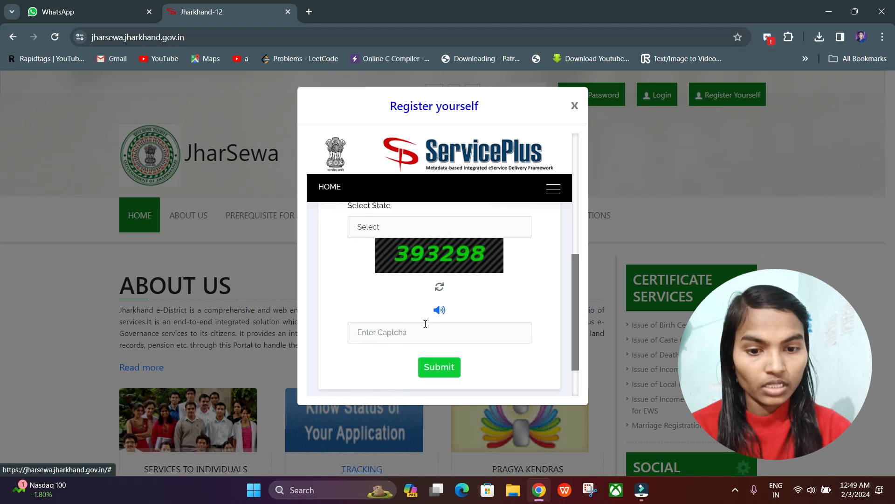
scroll(420, 333, down, 1)
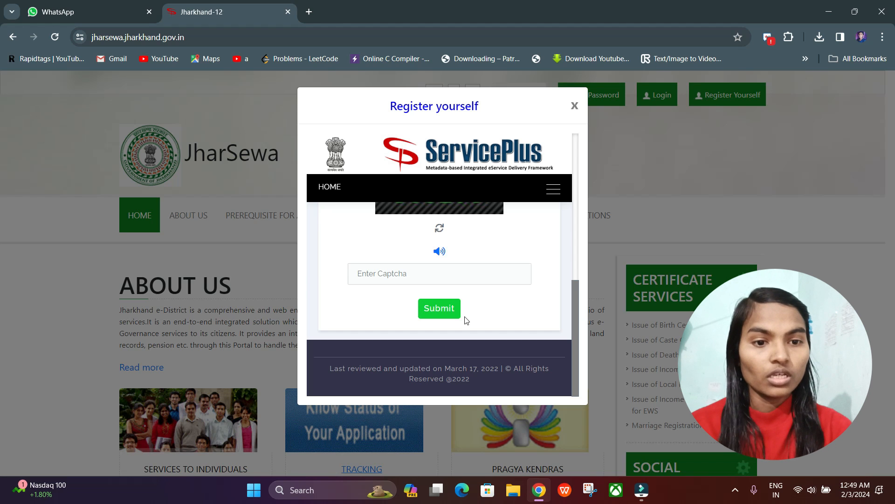
click(575, 105)
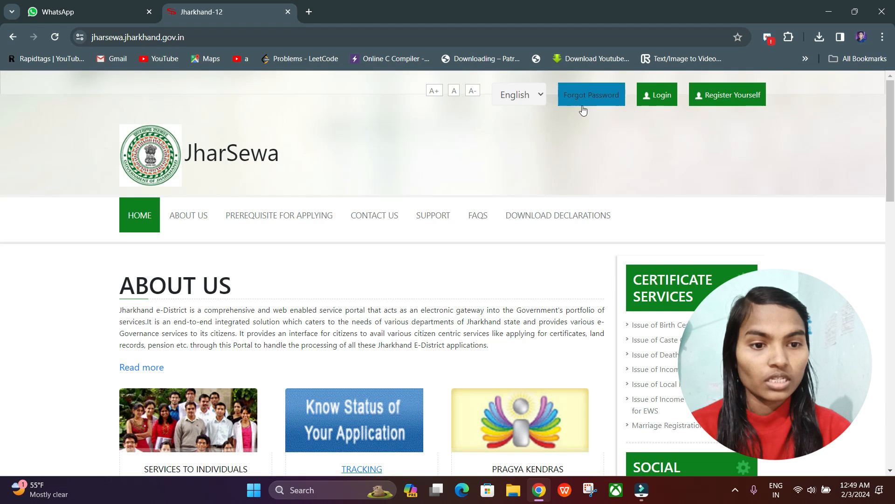
Step: Log in to the citizen account with the login ID, password and captcha code, and look over the welcome page
click(656, 95)
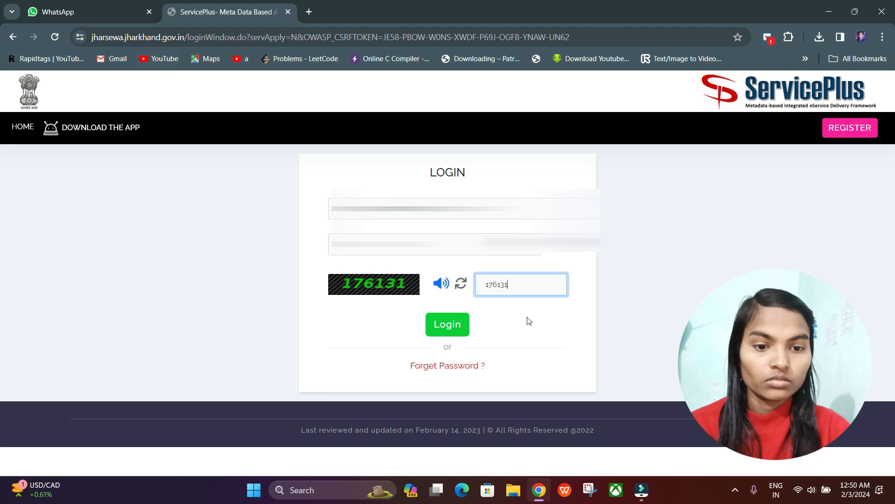
click(449, 324)
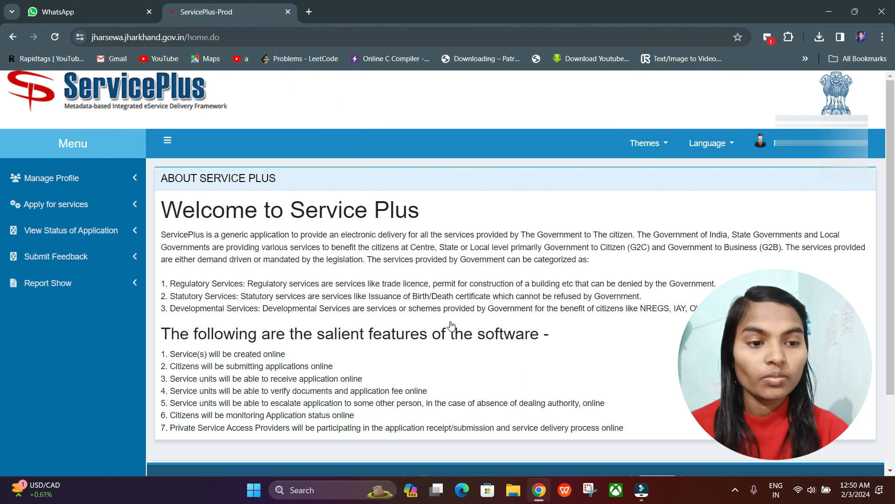
scroll(451, 325, down, 2)
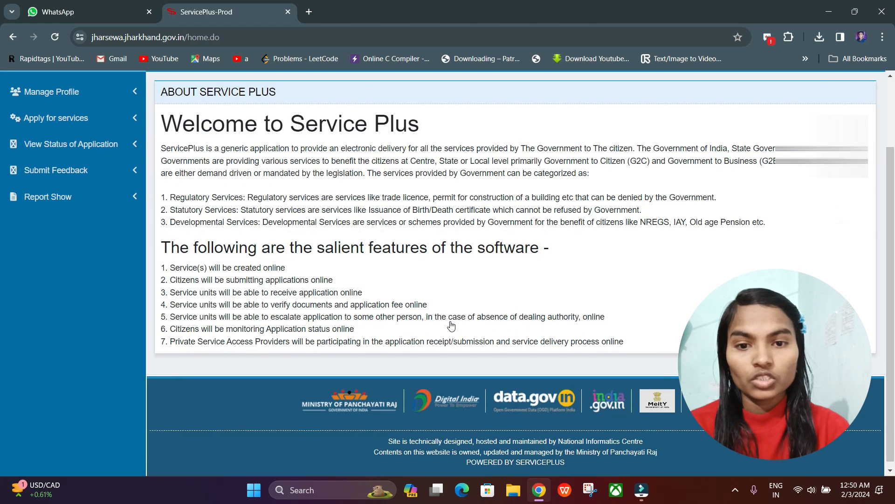
scroll(451, 325, up, 2)
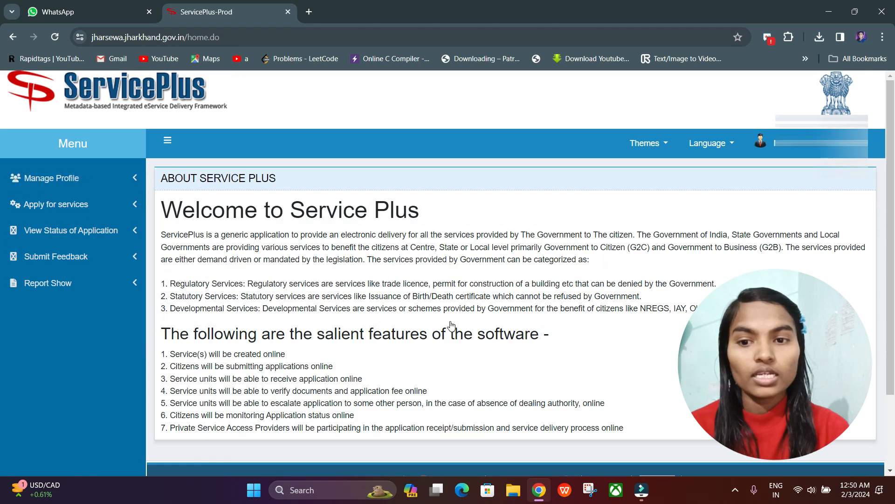
Step: Open the list of all available services that can be applied for
click(53, 181)
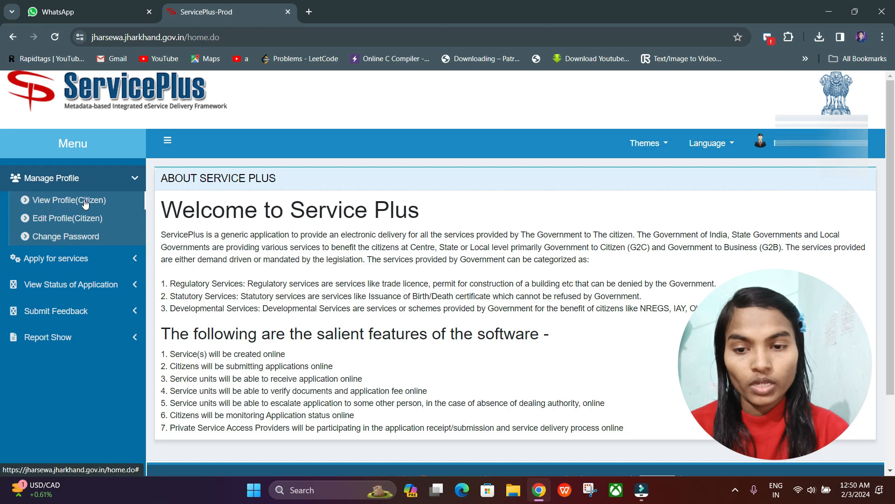
click(81, 259)
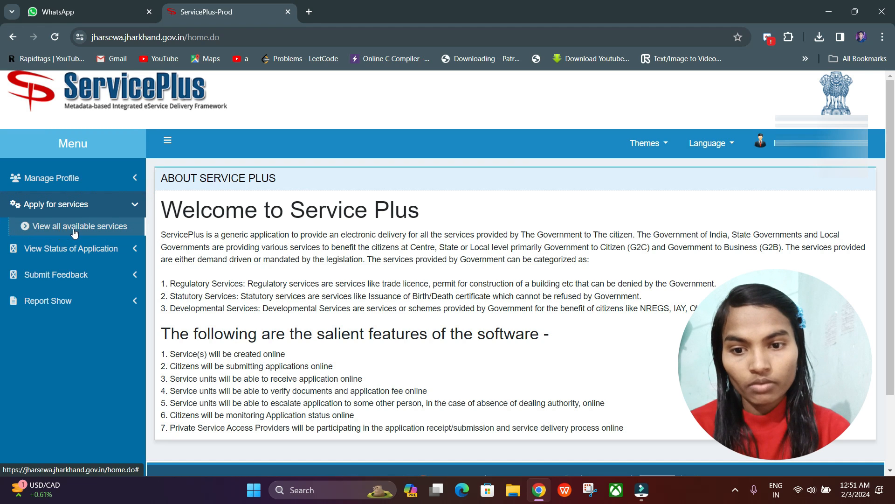
click(97, 228)
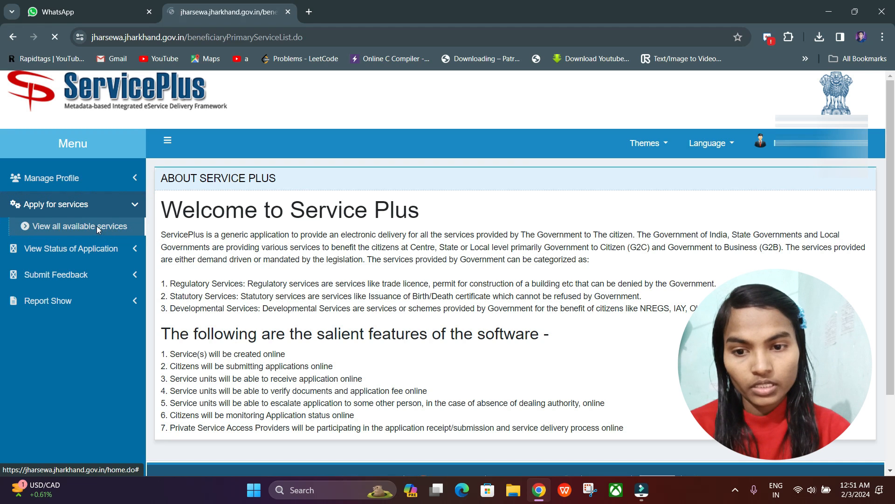
Step: Browse pages 1, 2, 3 and 5 of the Jharkhand service list to examine which certificates and services are offered
scroll(366, 373, down, 6)
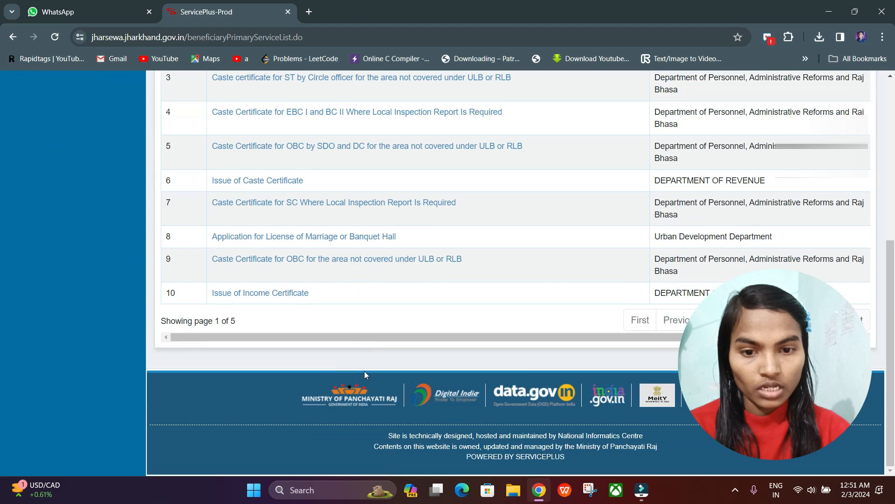
scroll(365, 371, up, 6)
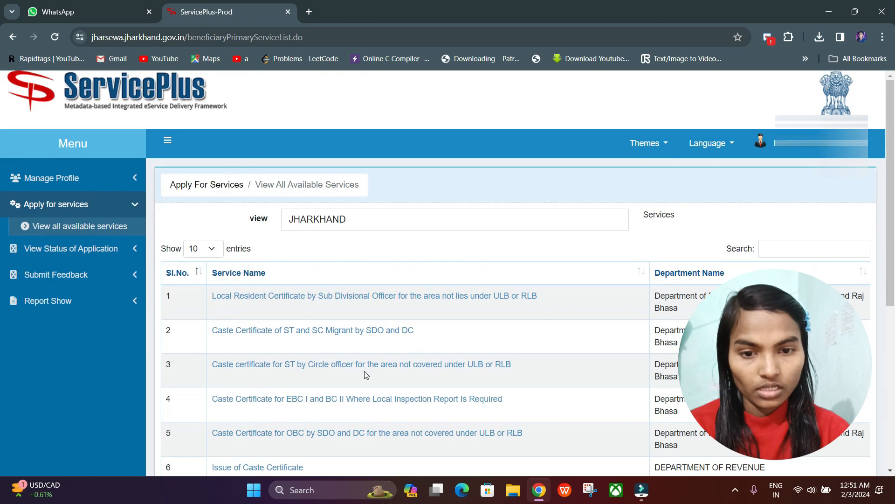
scroll(366, 375, down, 2)
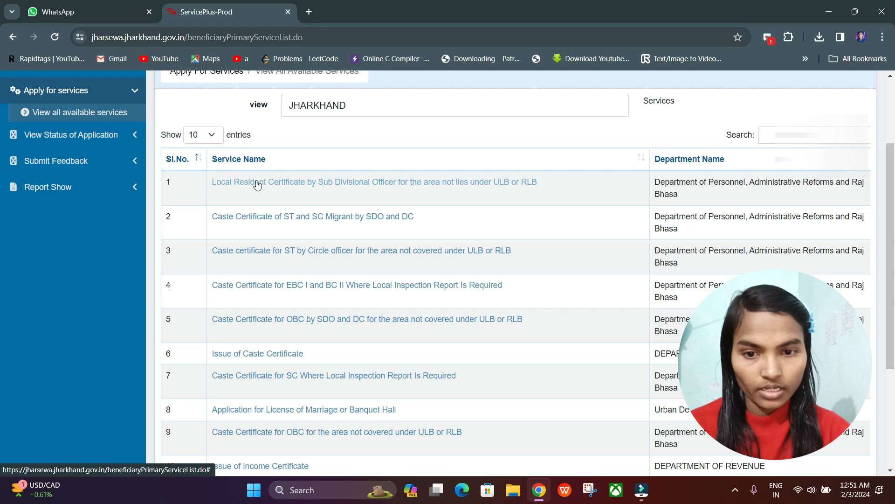
scroll(313, 325, down, 4)
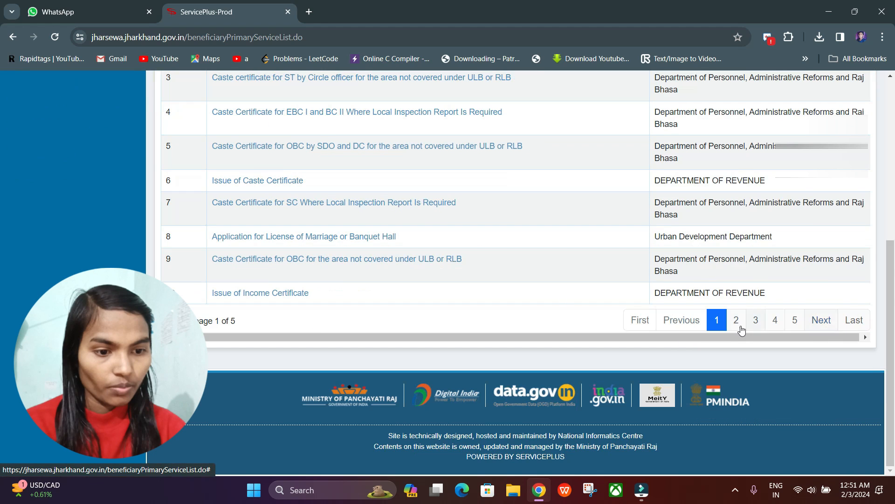
click(736, 322)
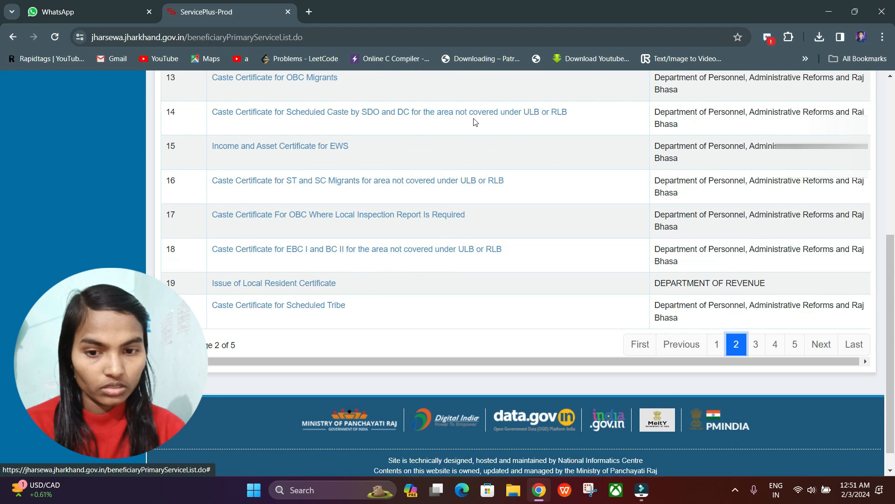
scroll(469, 123, up, 3)
scroll(340, 186, down, 3)
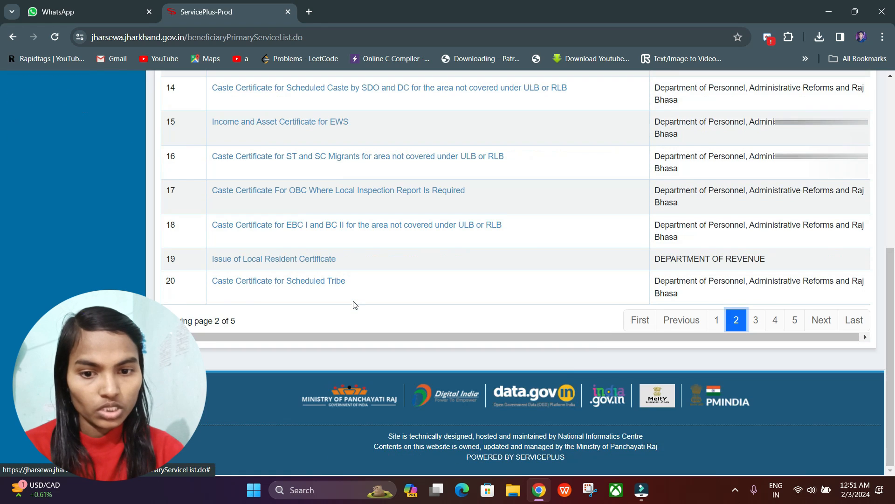
click(756, 321)
scroll(286, 138, up, 3)
scroll(587, 186, down, 3)
click(795, 320)
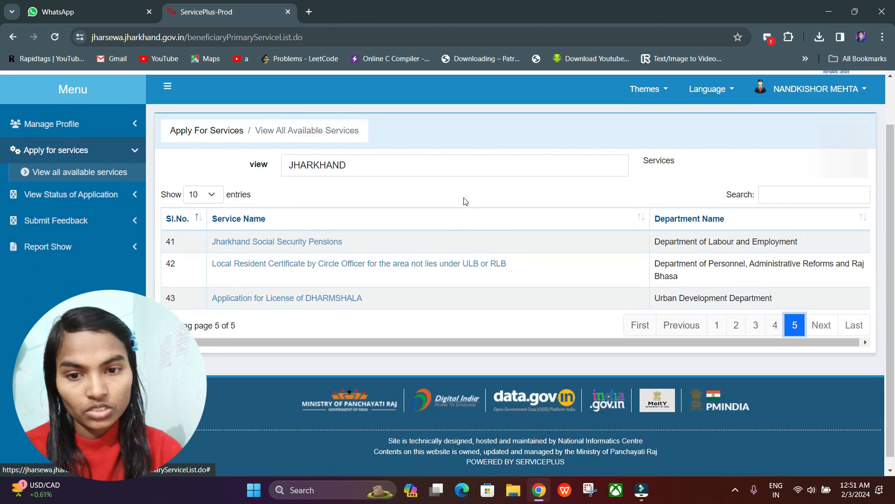
Step: Return to page 1 of the service list, open the Issue of Income Certificate application form and review its sections
click(712, 332)
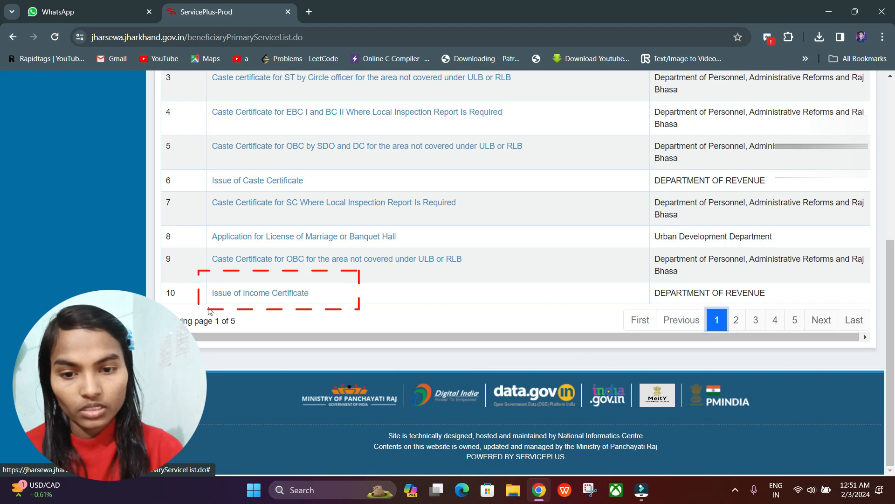
click(293, 294)
scroll(494, 335, down, 5)
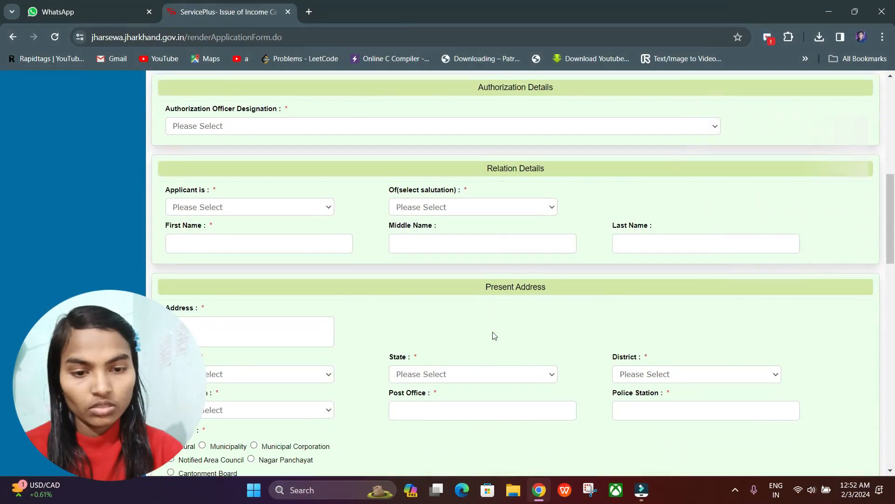
scroll(494, 336, down, 15)
scroll(492, 332, up, 12)
scroll(493, 331, up, 10)
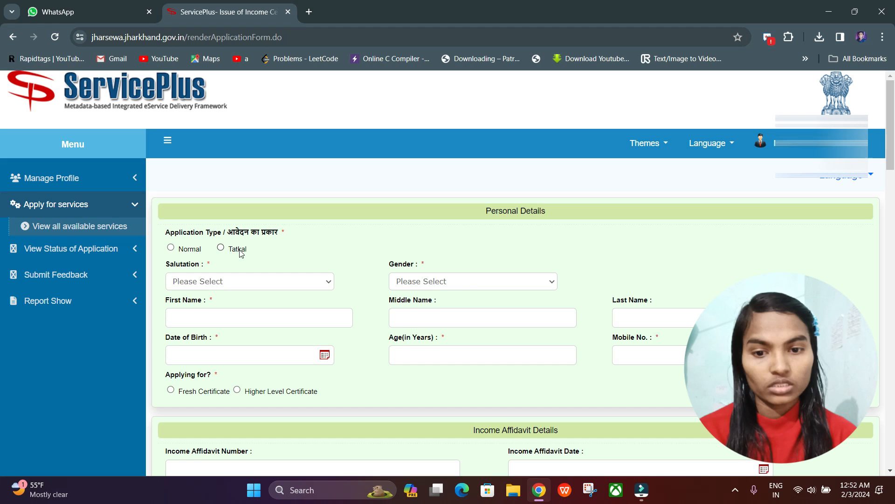
Step: Set the application type to Normal and the applicant's salutation to Shri in the personal details
click(171, 248)
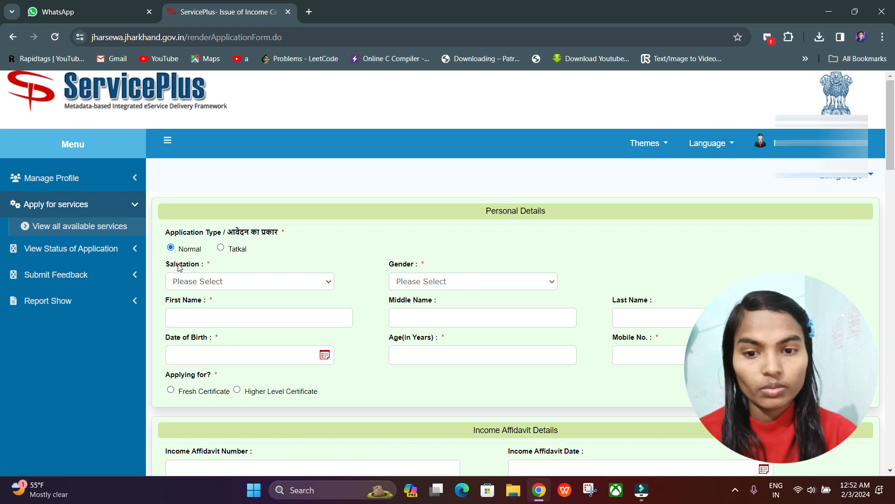
click(267, 281)
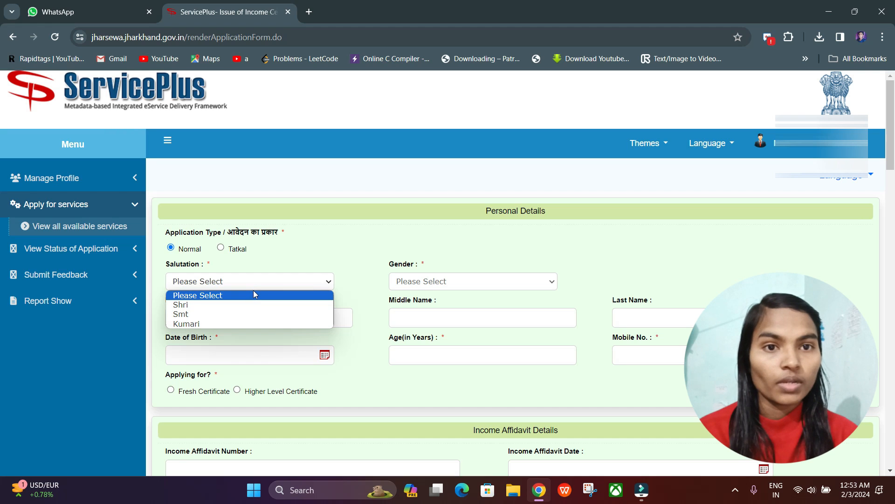
click(199, 309)
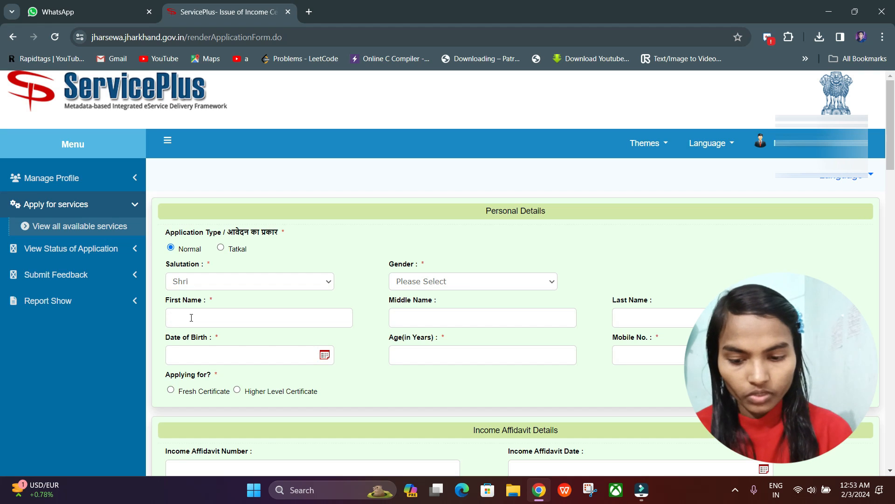
Step: Enter the applicant's first, middle and last name and set the gender to Male
text(Mahendra)
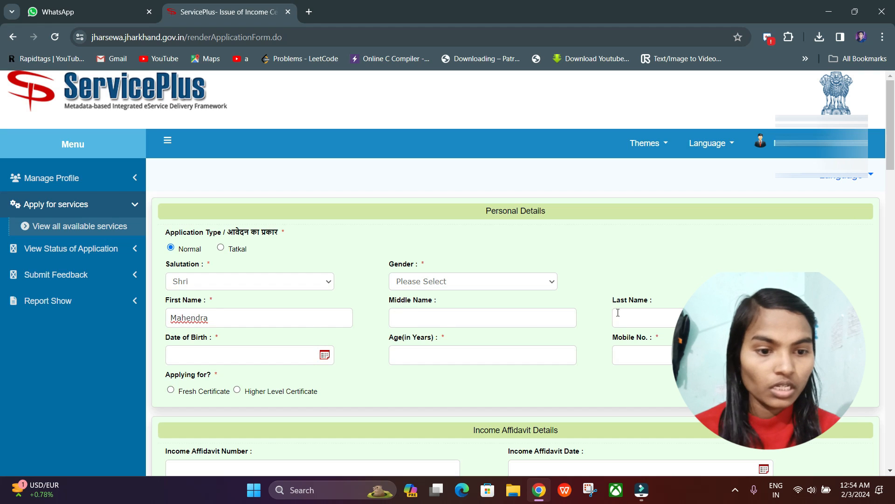
click(435, 319)
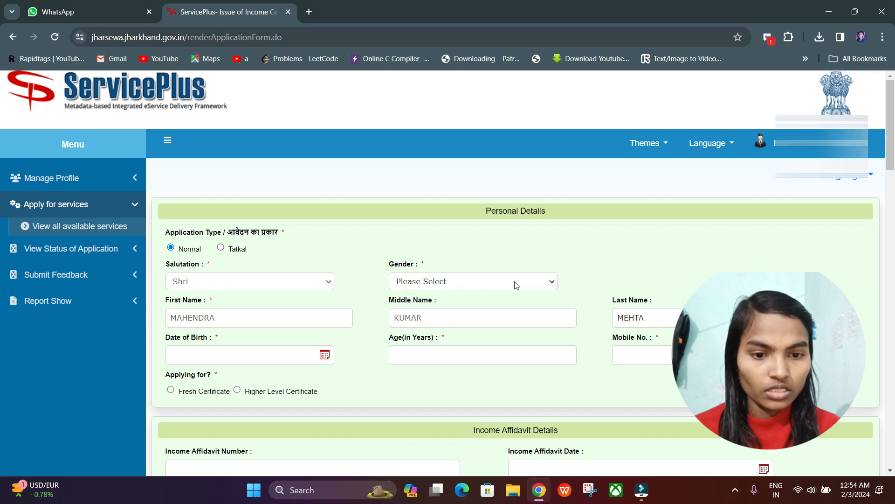
click(523, 280)
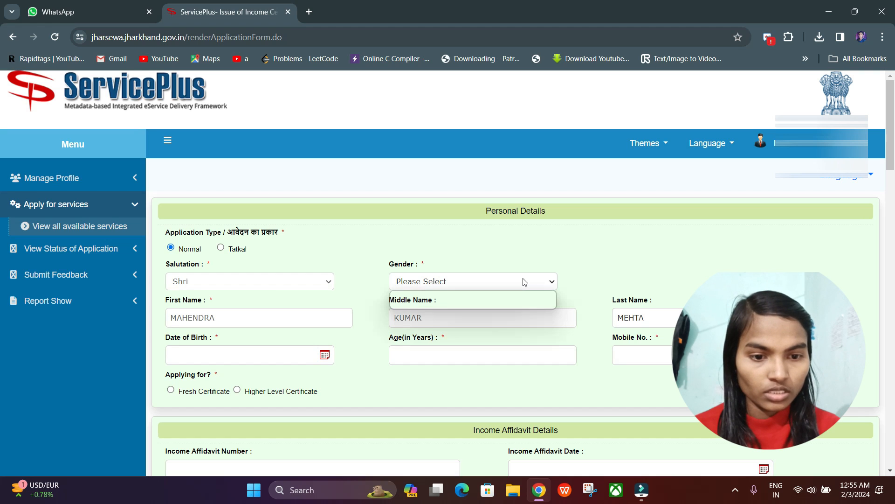
click(489, 294)
Step: Fill in the applicant's date of birth and mobile number, and select Fresh Certificate as the certificate applied for
click(199, 356)
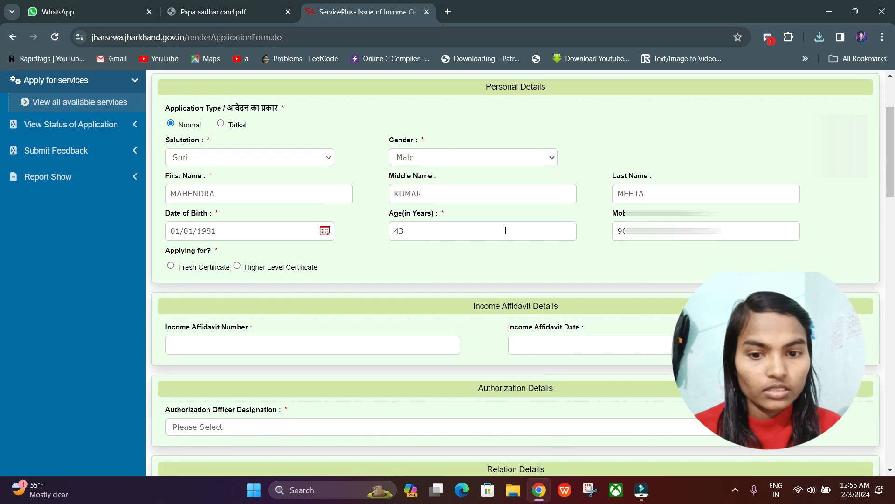
scroll(506, 230, up, 1)
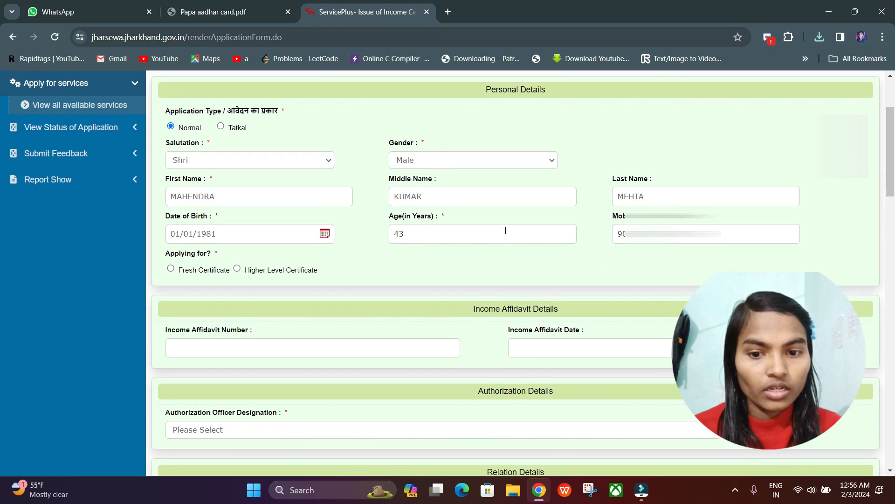
scroll(505, 230, down, 1)
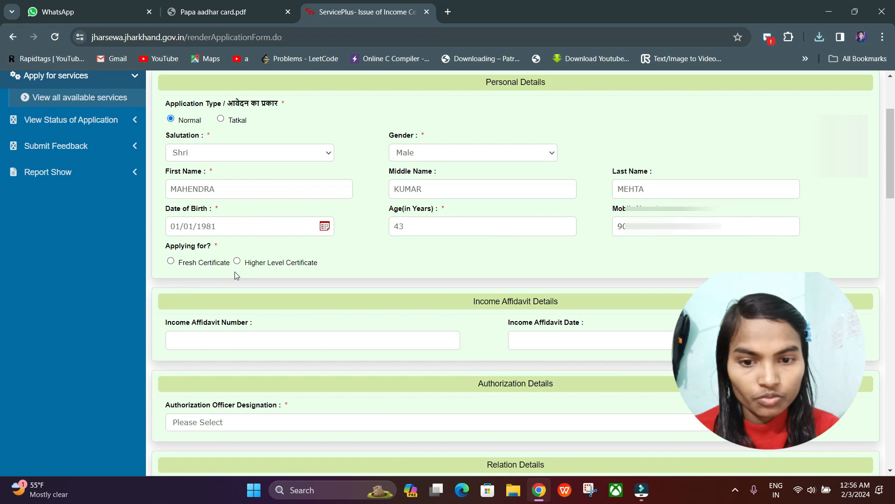
click(171, 261)
scroll(226, 279, down, 3)
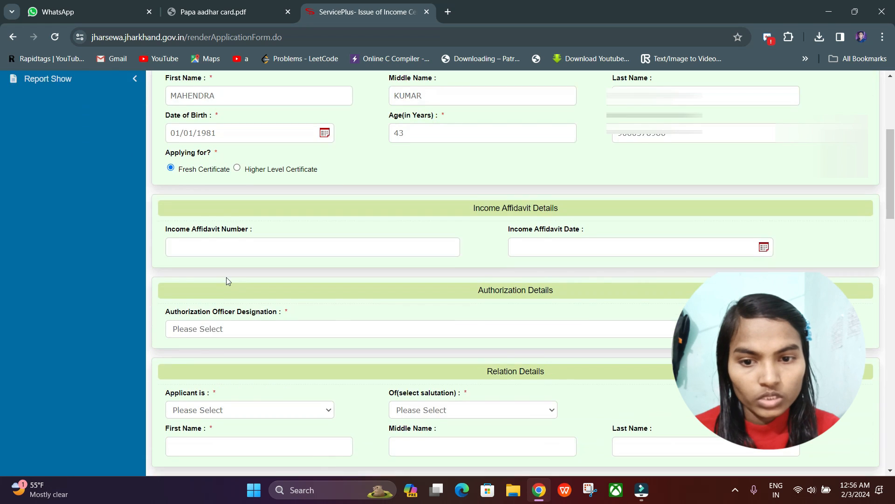
scroll(225, 276, down, 1)
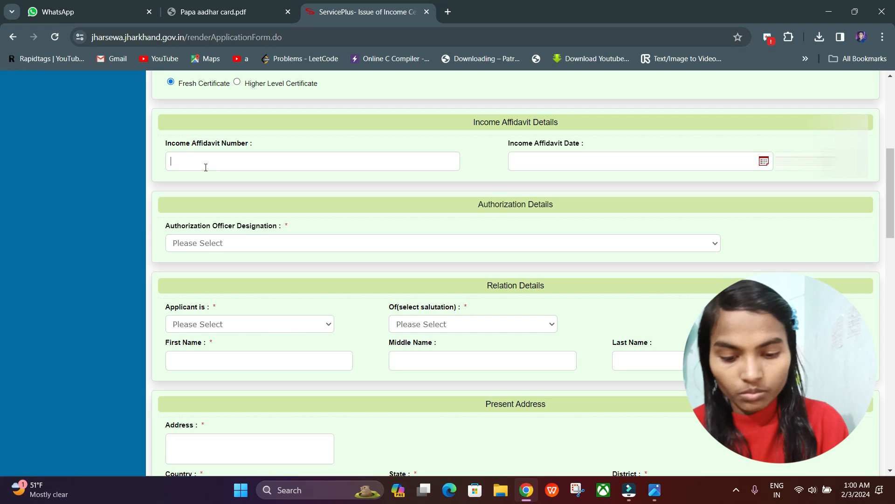
Step: Enter the income affidavit number and set the income affidavit date to 08/01/2024
text(60)
click(515, 162)
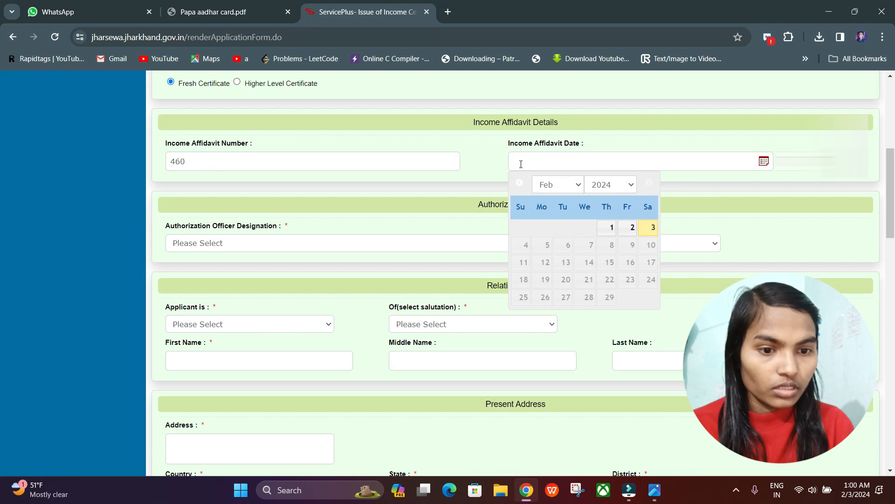
click(579, 186)
click(543, 199)
click(543, 245)
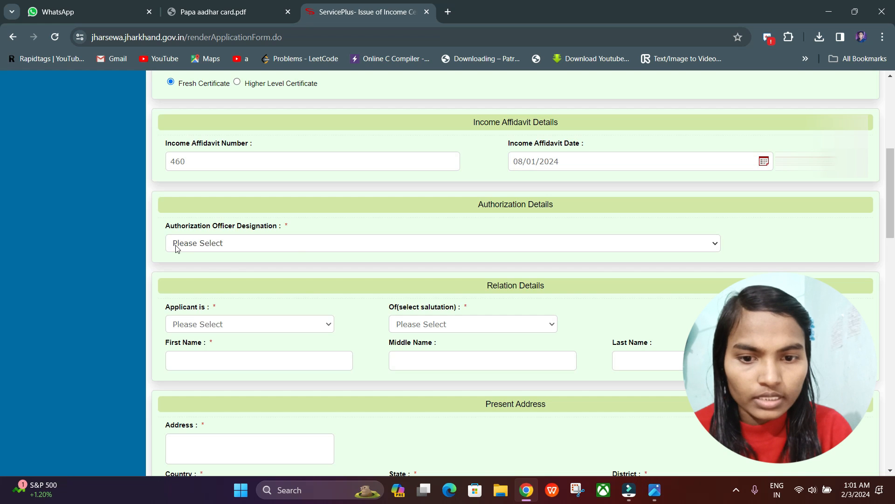
Step: Set the authorization officer designation to Circle Officer in the Authorization Details
click(200, 246)
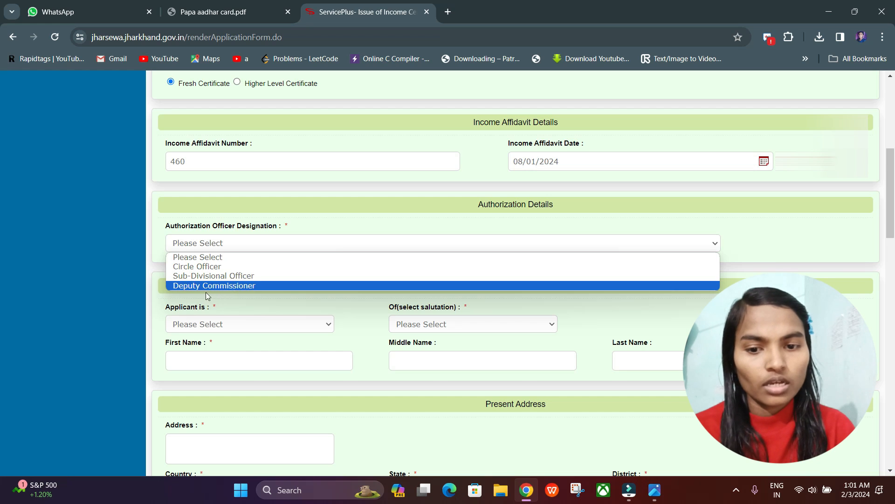
click(215, 269)
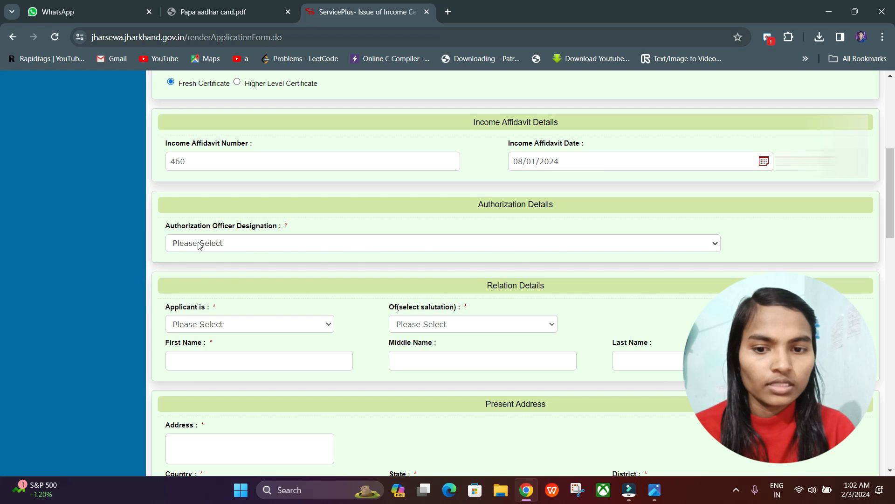
click(216, 247)
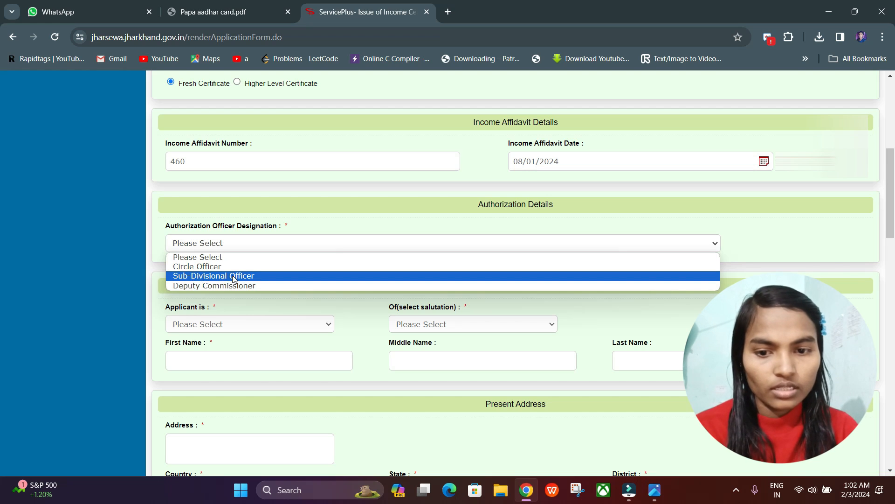
click(200, 267)
Step: Complete the Relation Details with applicant is Son, salutation Shri, and the parent's first, middle and last name
scroll(392, 271, down, 1)
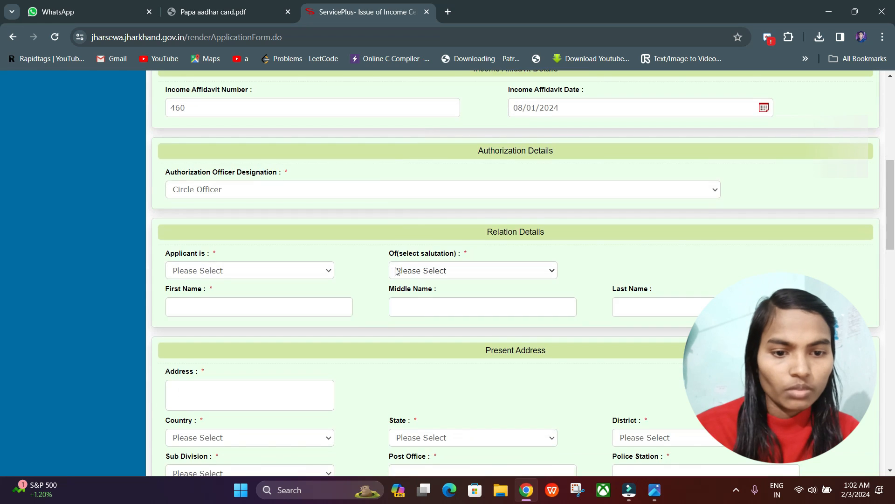
scroll(549, 243, down, 1)
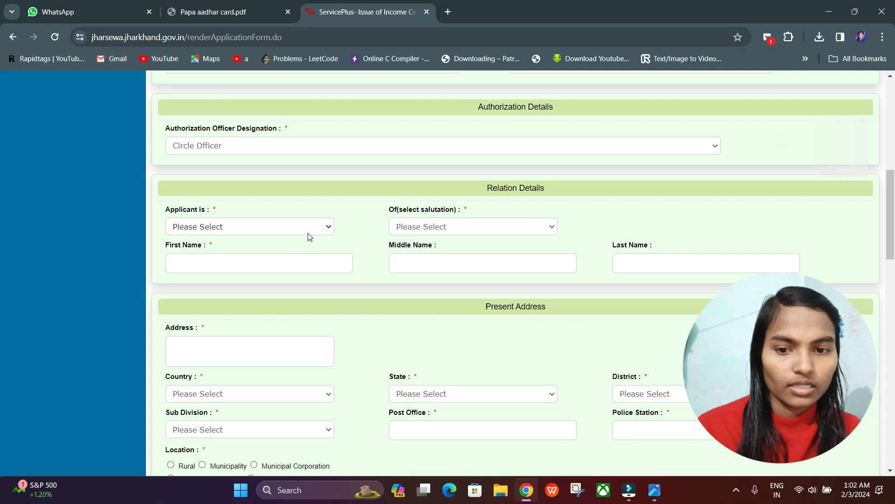
click(236, 226)
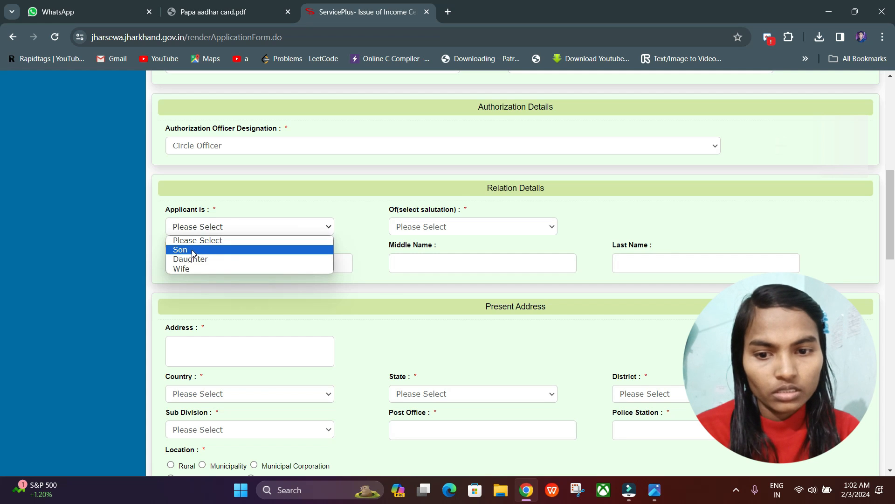
click(192, 251)
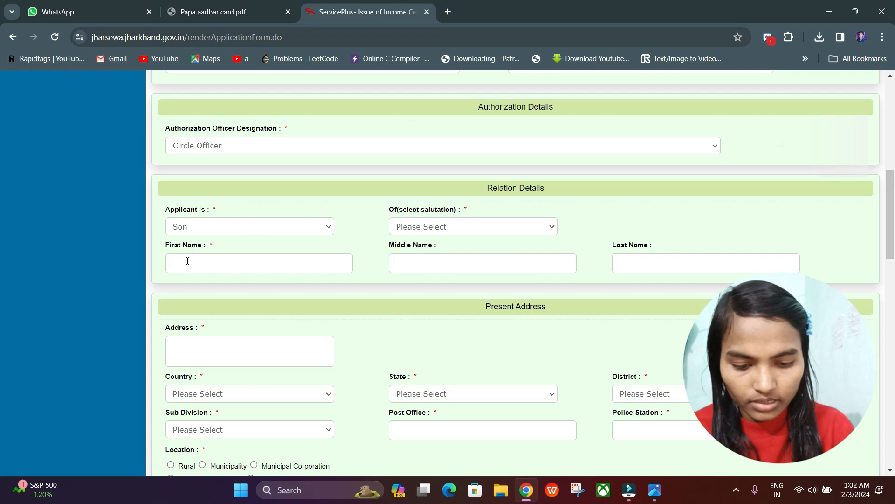
text(RAM)
click(398, 262)
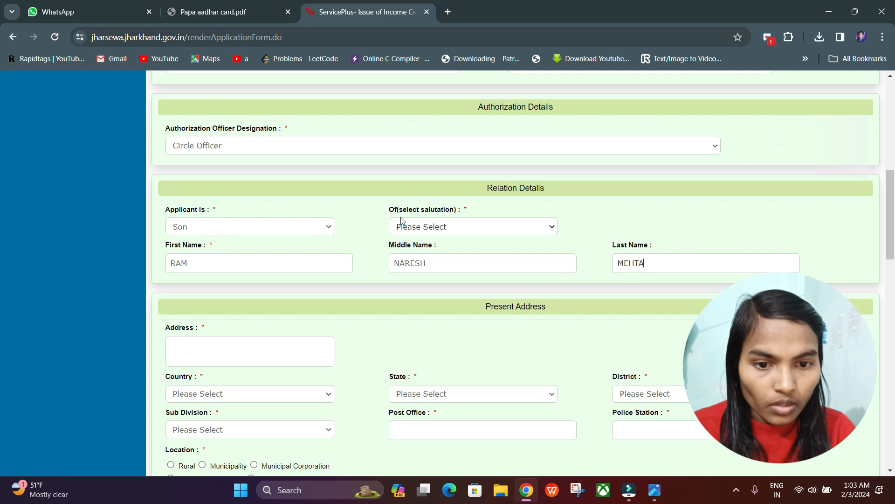
click(403, 224)
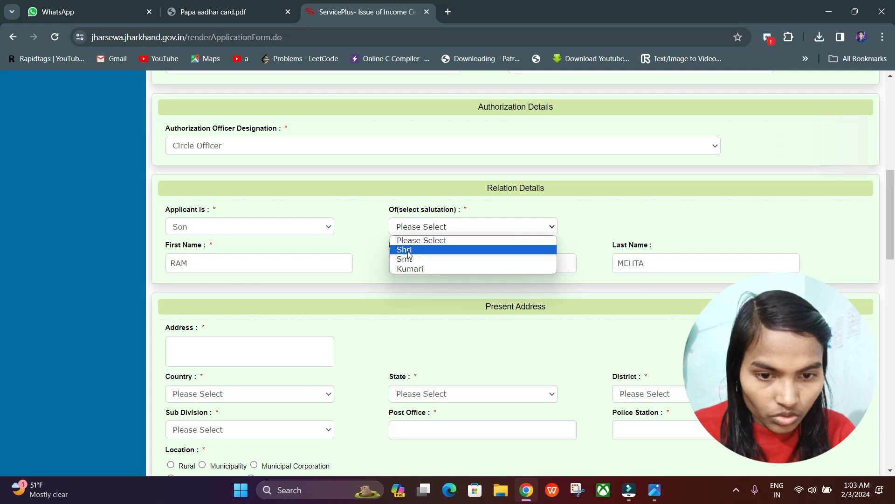
click(408, 251)
Step: Fill in the present address with country India, state Jharkhand, and the applicant's district, sub division, post office and police station
scroll(408, 254, down, 2)
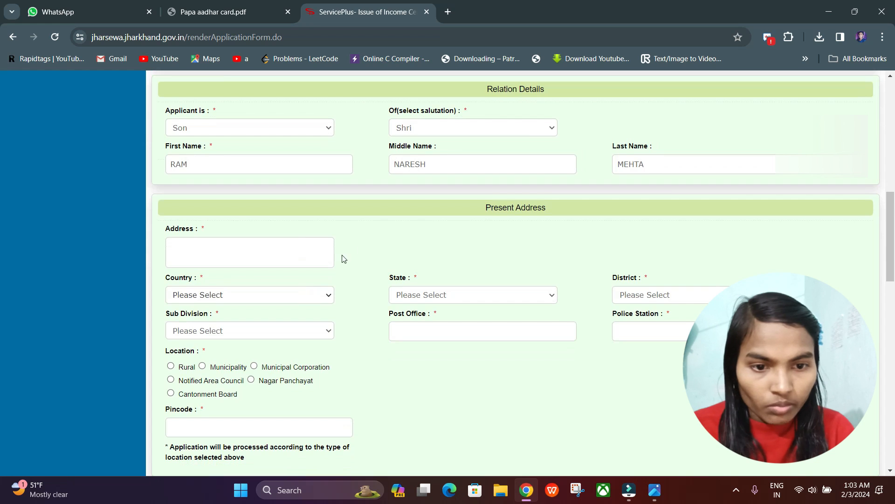
scroll(566, 219, down, 1)
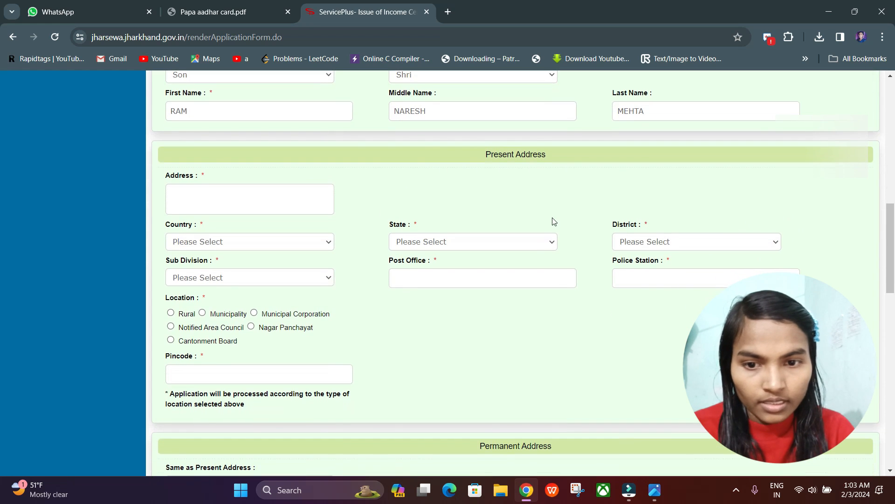
click(184, 193)
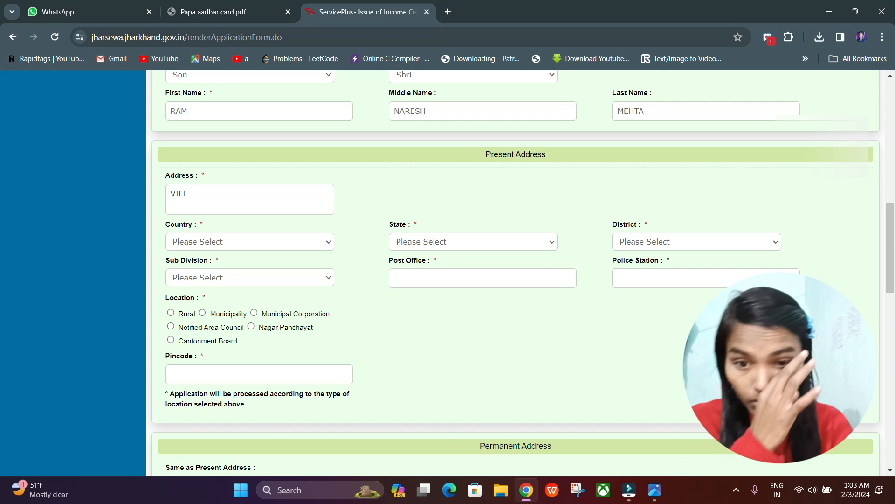
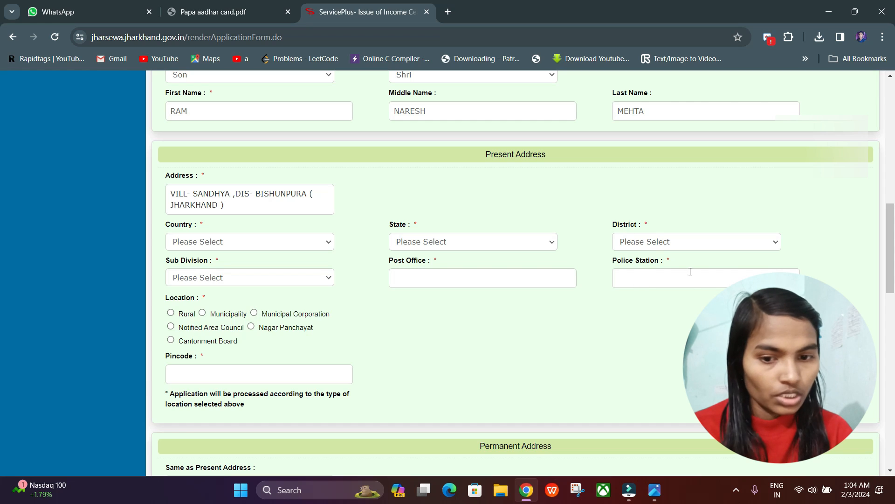
click(254, 243)
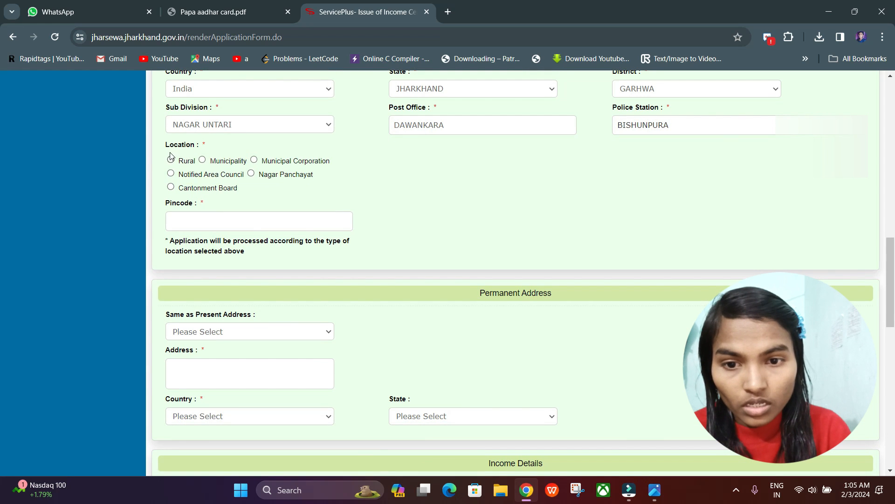
Step: Set the present address location to Rural and select the applicant's block, gram panchayat and village
click(170, 160)
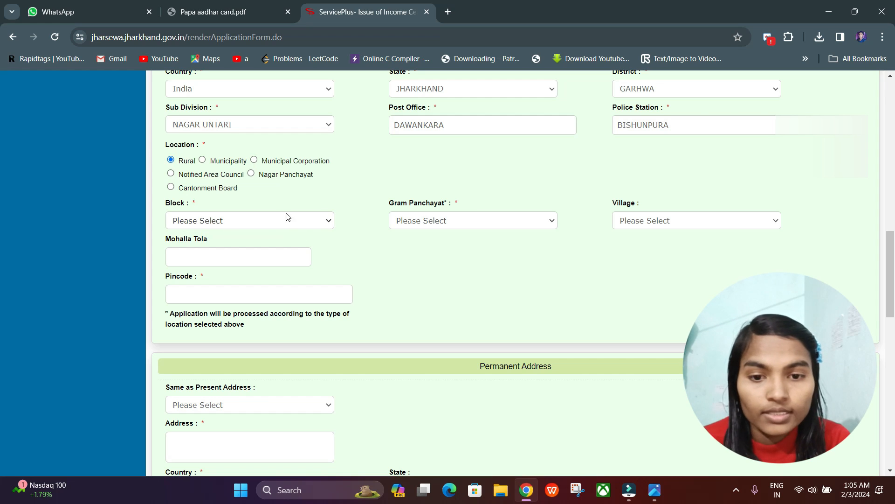
click(239, 221)
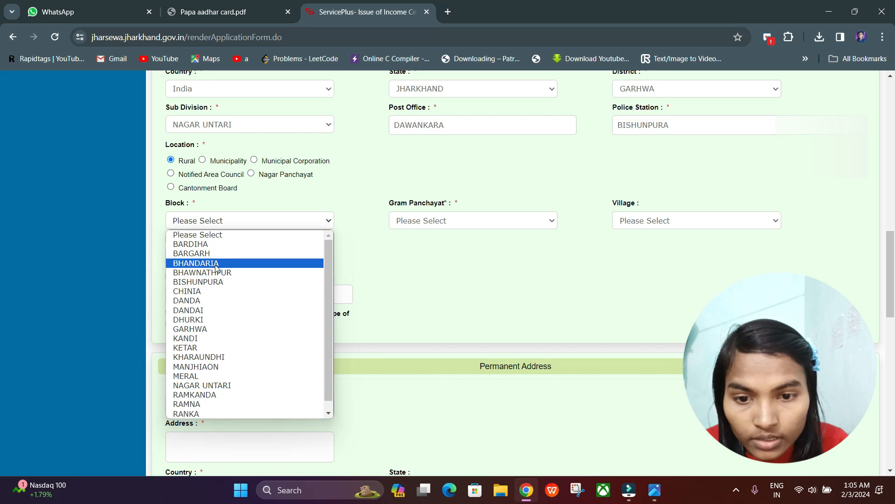
click(215, 282)
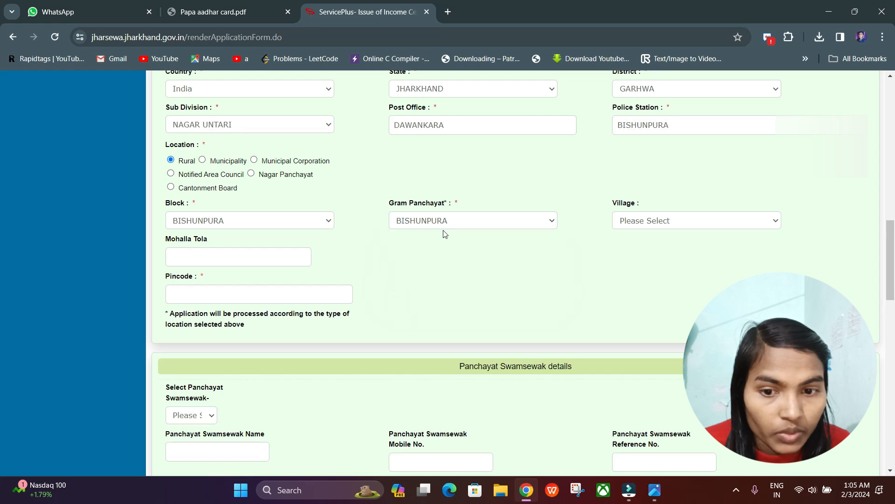
click(659, 220)
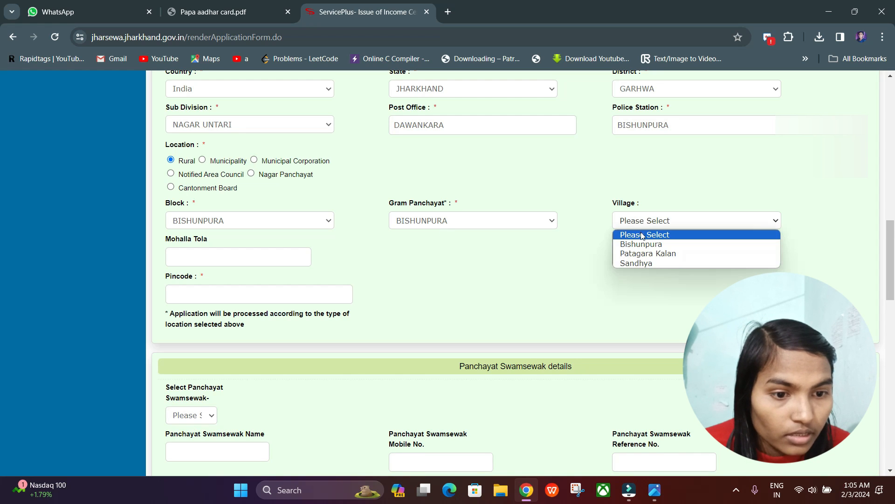
click(637, 263)
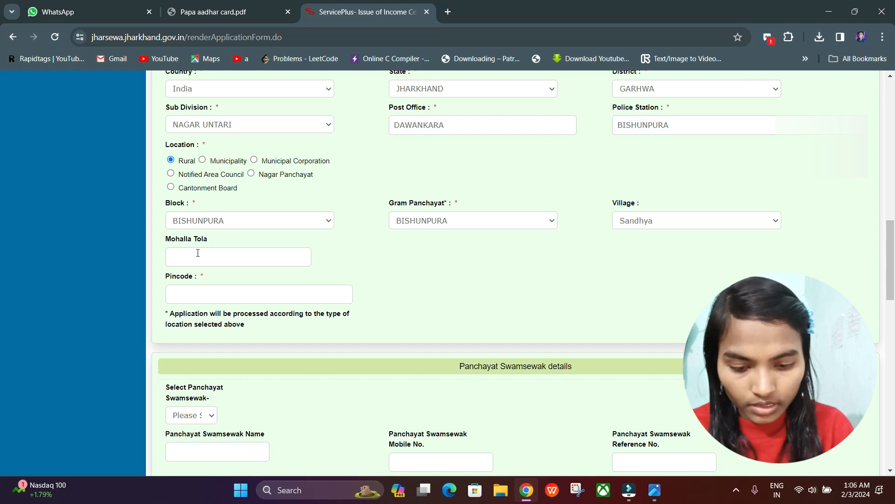
Step: Enter the applicant's mohalla tola and pincode in the present address
click(198, 255)
click(190, 294)
text(822126)
Step: Examine the Panchayat Swamsewak details and check which options its selection list offers
scroll(296, 224, down, 4)
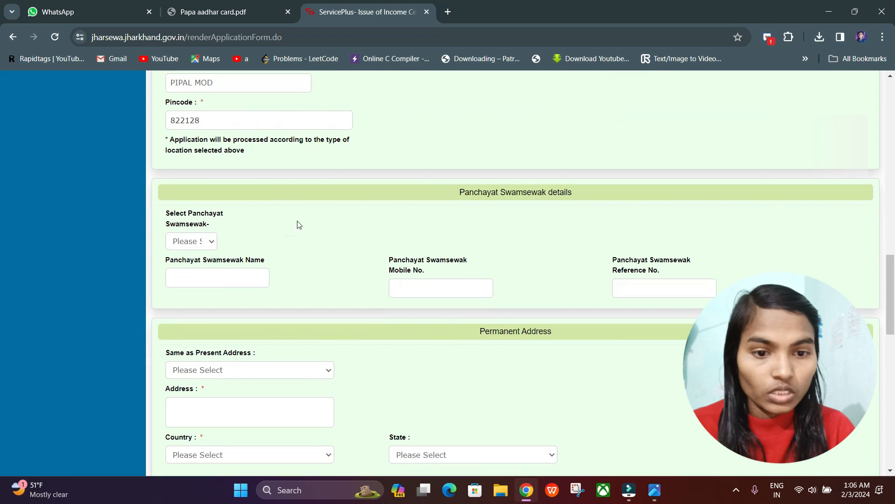
scroll(508, 205, down, 1)
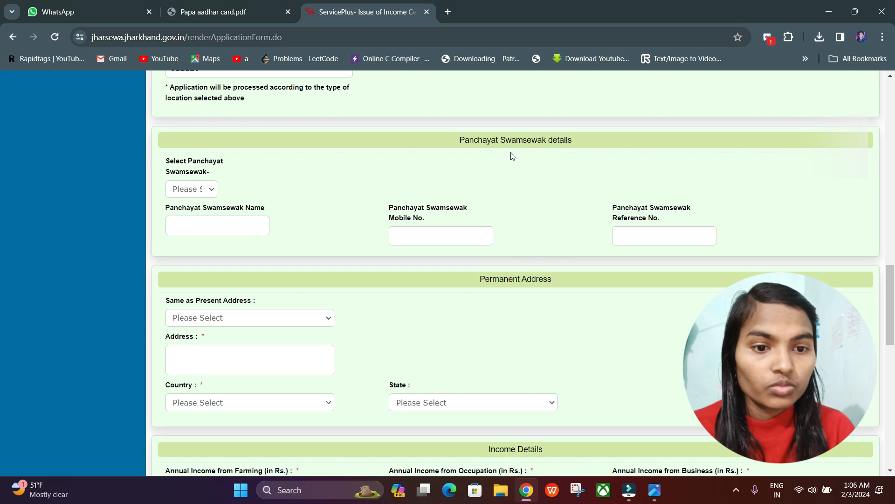
scroll(327, 163, down, 1)
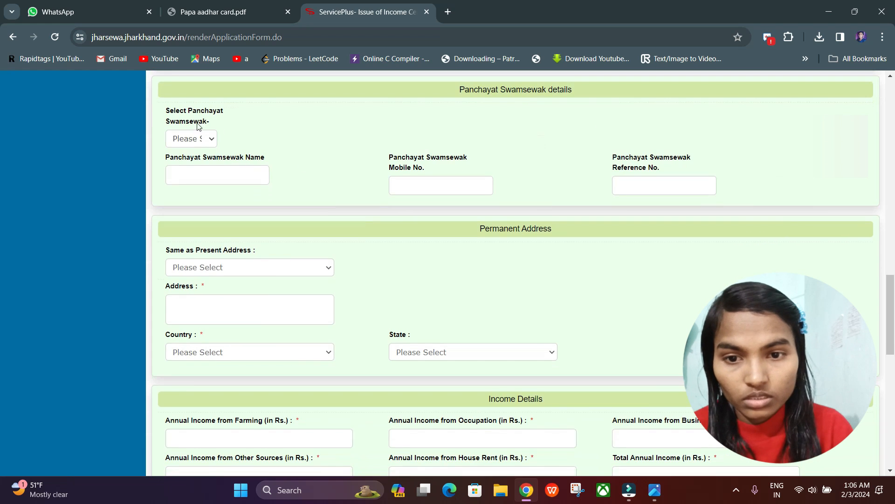
click(203, 137)
click(196, 152)
scroll(596, 248, up, 1)
scroll(646, 250, down, 2)
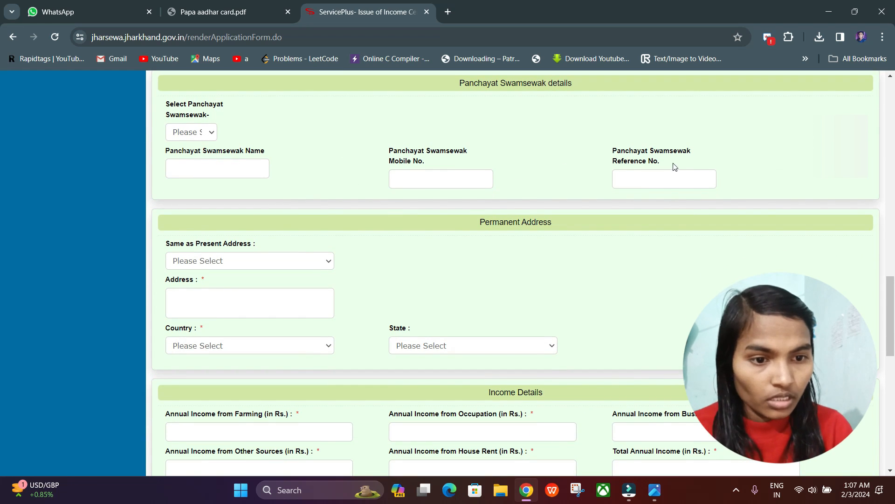
Step: Mark the permanent address as the same as the present address by choosing Yes
scroll(669, 166, down, 2)
scroll(494, 122, down, 1)
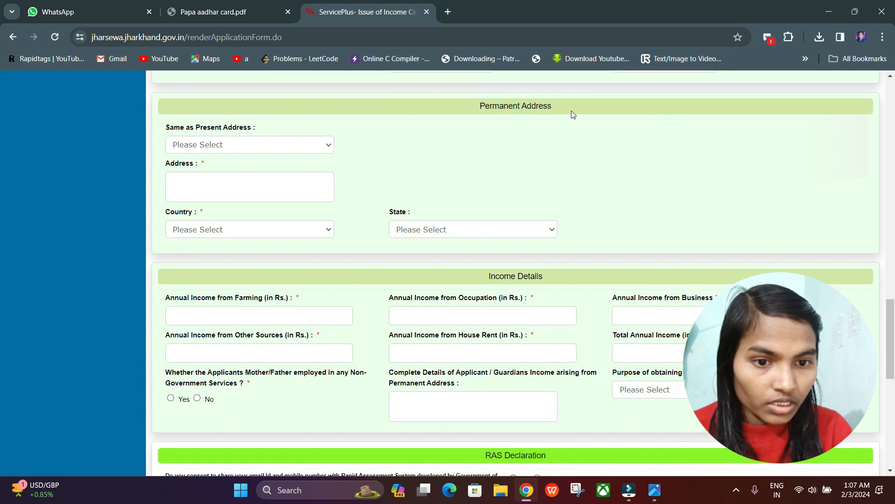
click(231, 145)
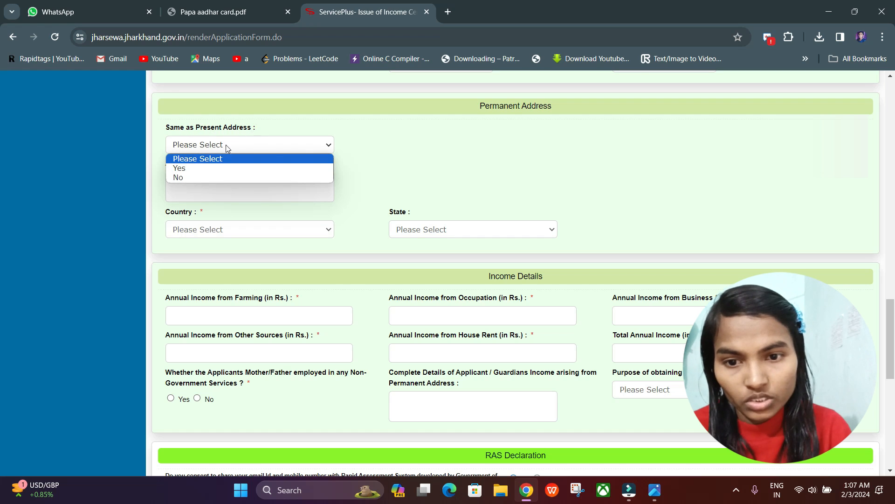
click(191, 169)
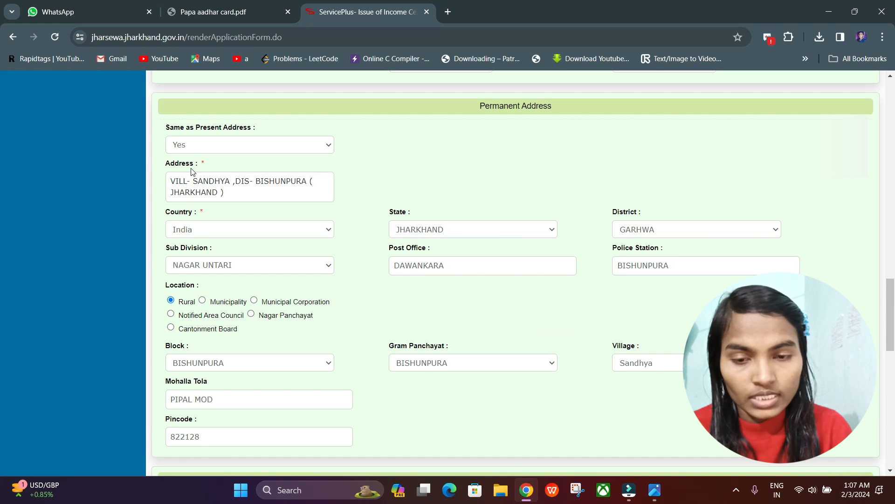
Step: Compare the permanent address fields with the present address entered above
scroll(328, 173, up, 4)
scroll(327, 176, down, 2)
scroll(327, 176, up, 8)
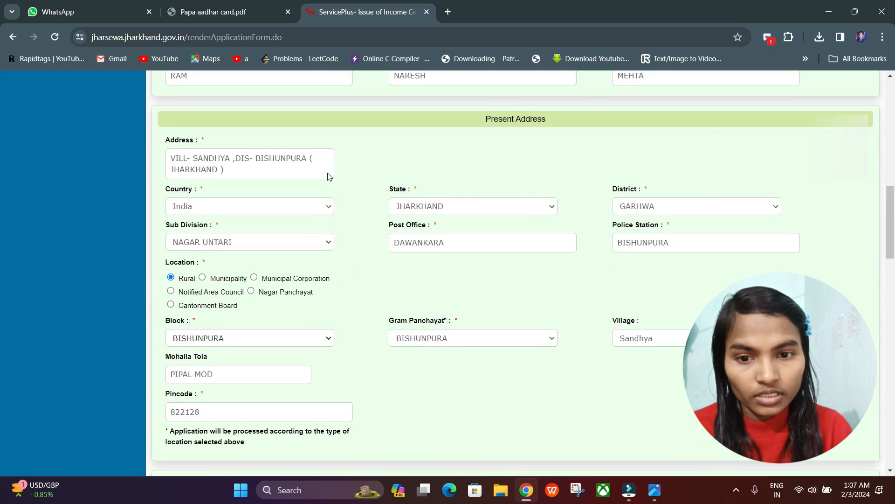
scroll(513, 280, down, 12)
scroll(501, 281, down, 5)
scroll(501, 280, up, 4)
scroll(500, 280, up, 3)
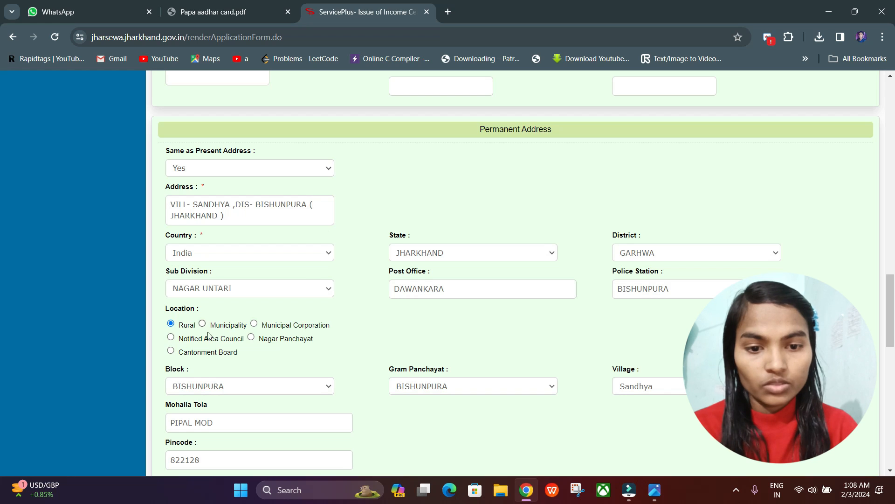
scroll(509, 355, down, 2)
scroll(509, 356, up, 3)
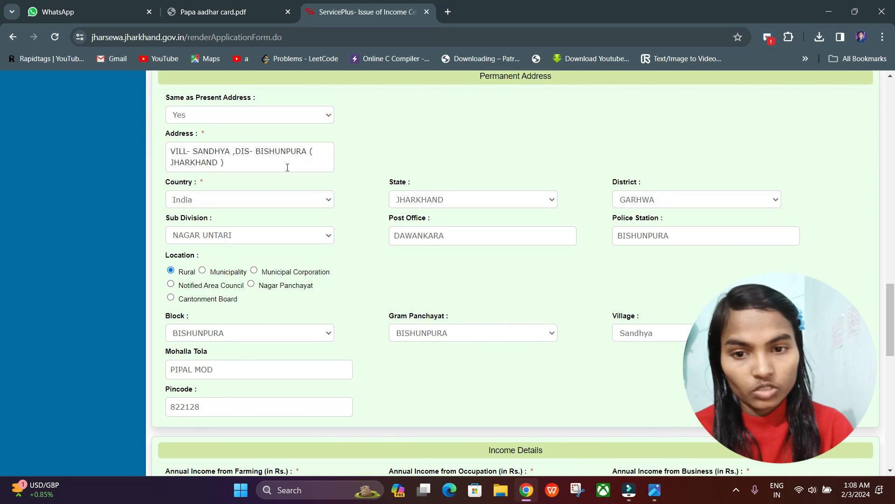
Step: Enter annual income of 40000 from farming, 30000 from occupation and 10000 from other sources, No for parents' non-government employment, and YES as income details
scroll(351, 267, down, 2)
scroll(352, 266, down, 4)
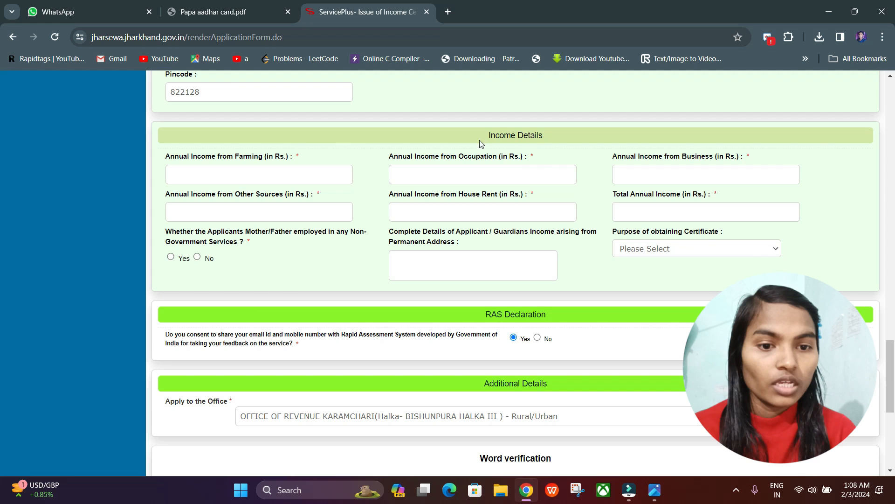
scroll(507, 240, down, 3)
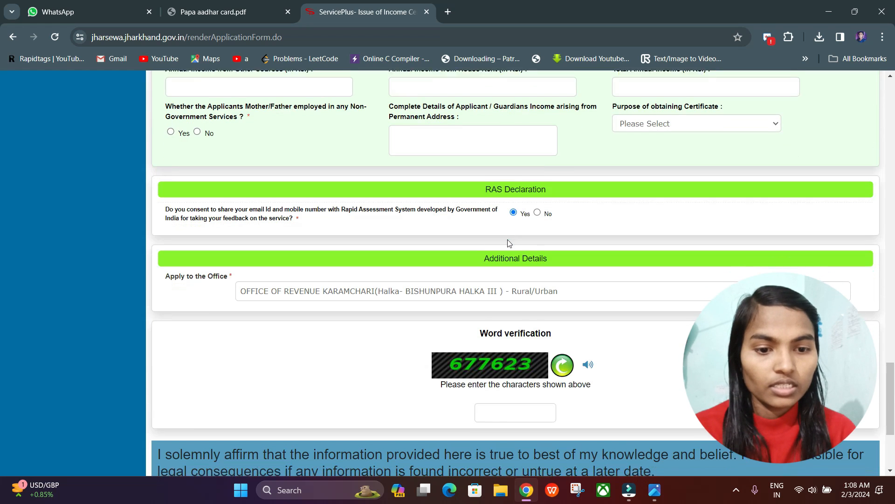
scroll(508, 239, up, 3)
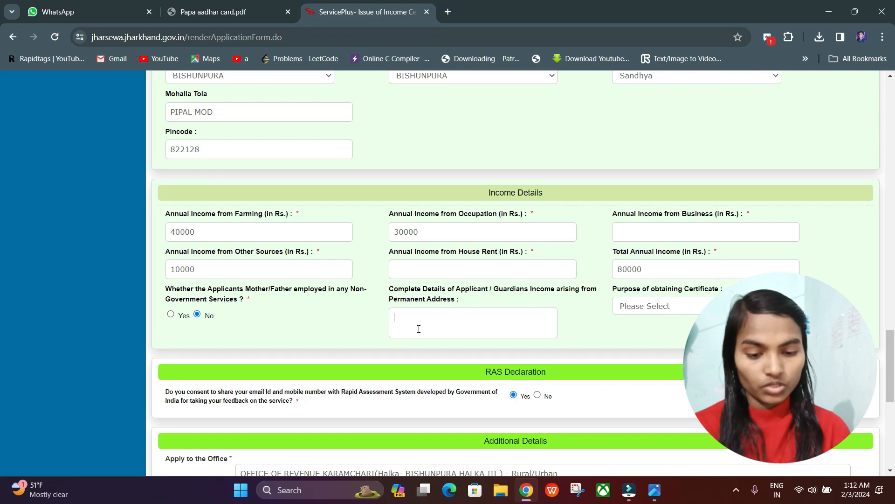
text(YES)
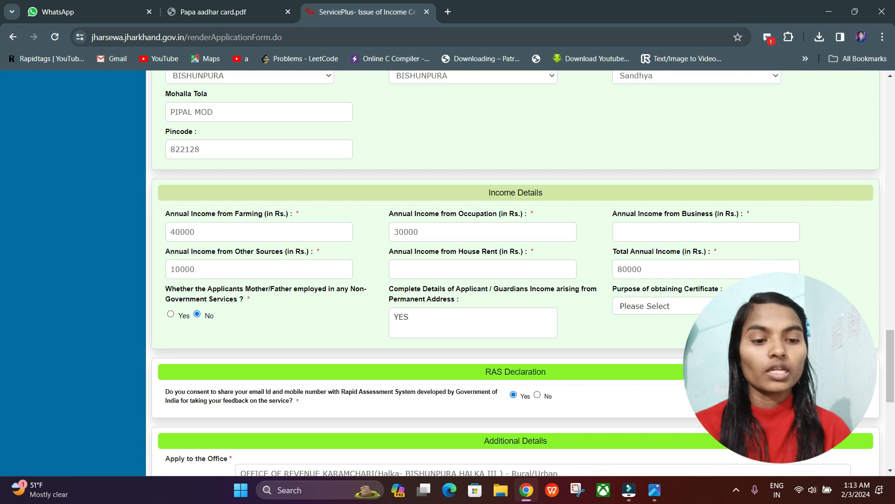
Step: Choose Education as the purpose of obtaining the certificate and check the RAS declaration and the application office
click(741, 306)
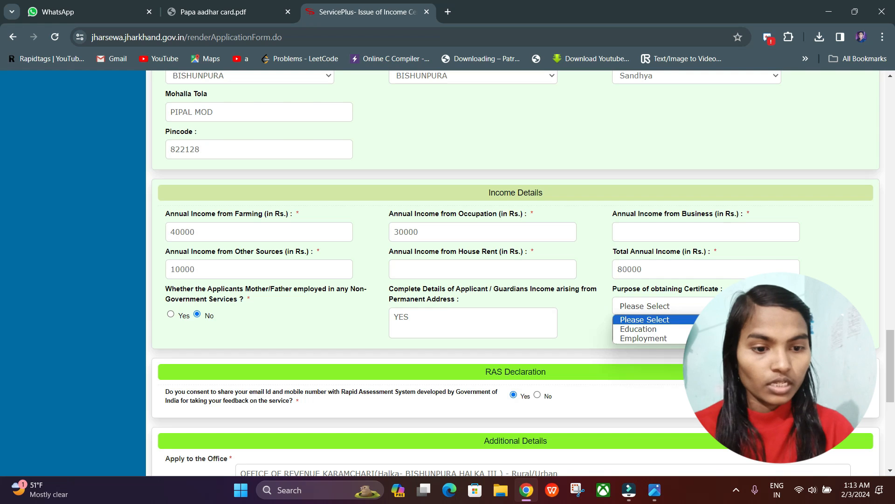
click(662, 328)
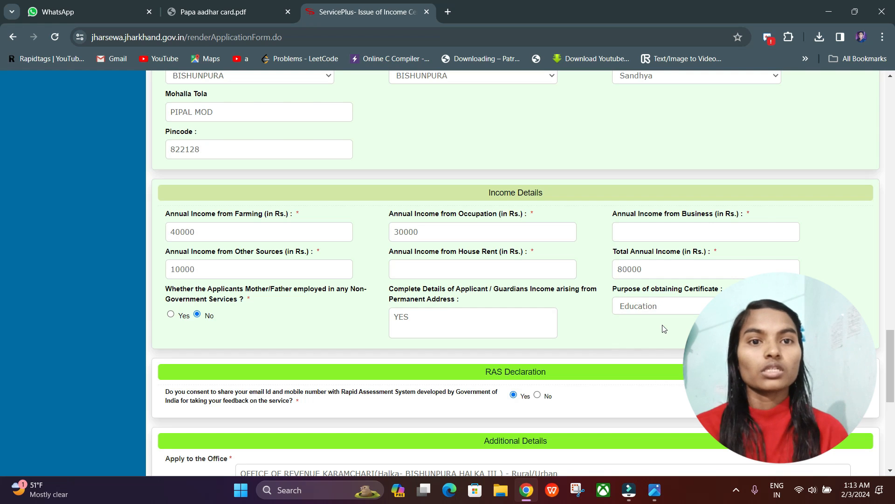
scroll(665, 328, down, 1)
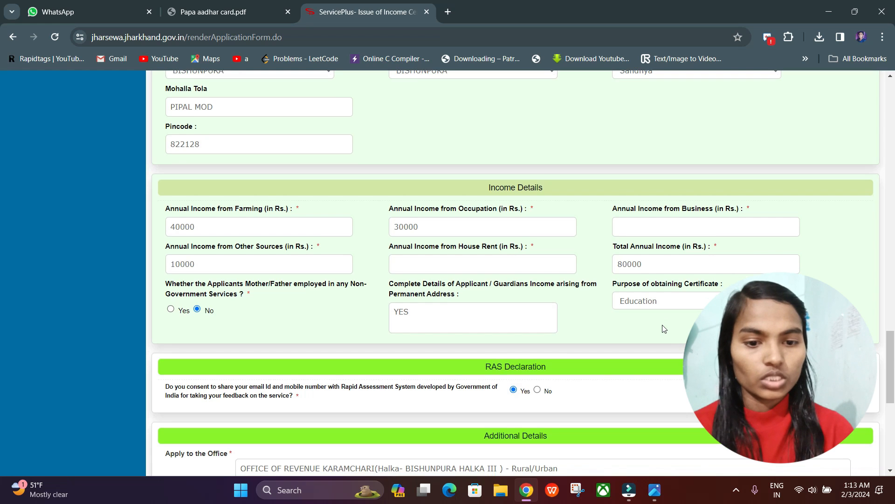
scroll(664, 328, down, 1)
scroll(663, 326, down, 1)
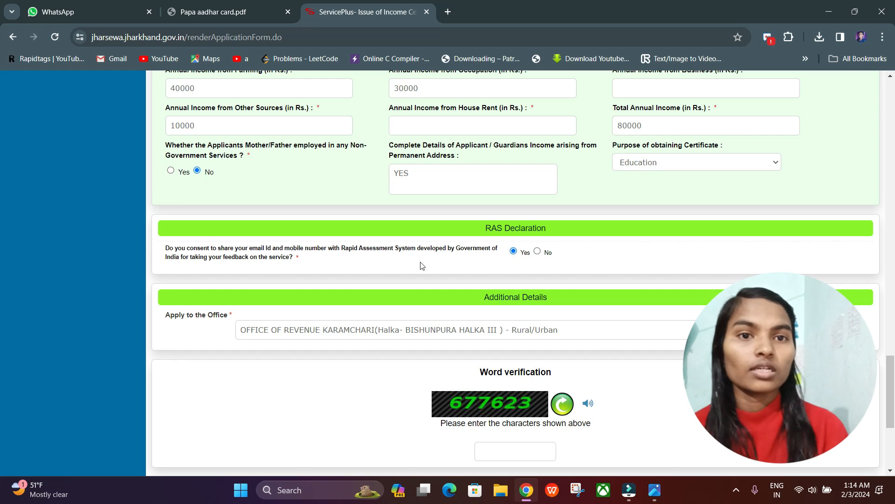
scroll(422, 266, down, 1)
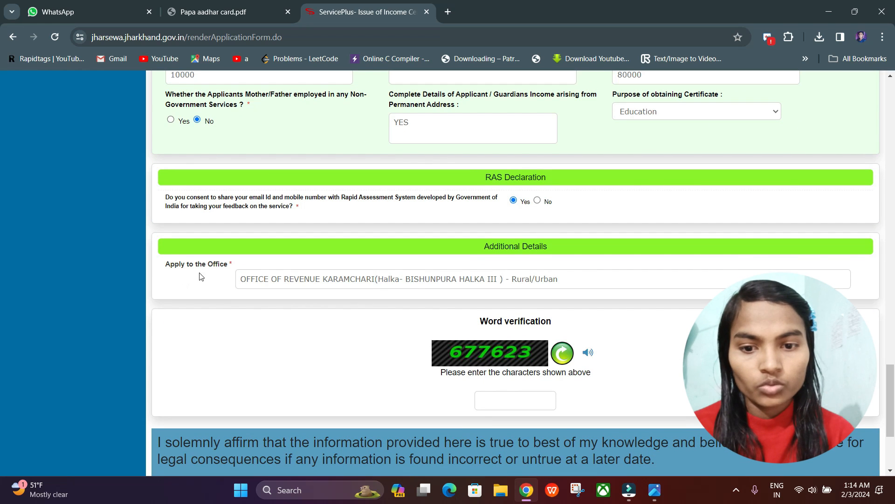
Step: Check the personal, affidavit, authorization and relation details in the filled-in form and submit it for preview
scroll(387, 313, down, 1)
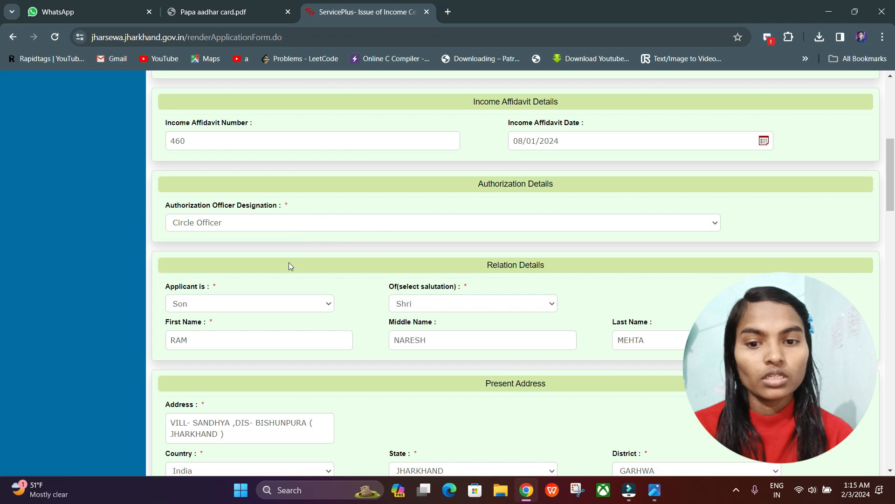
scroll(289, 265, down, 20)
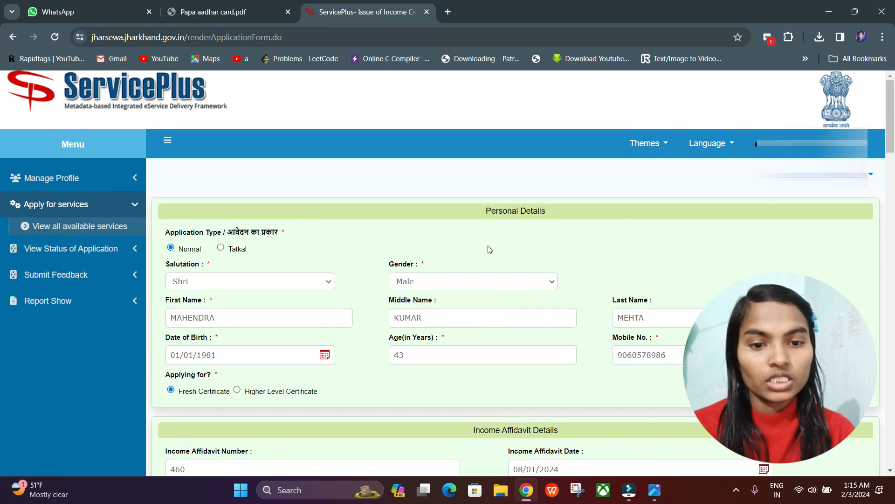
scroll(489, 249, down, 2)
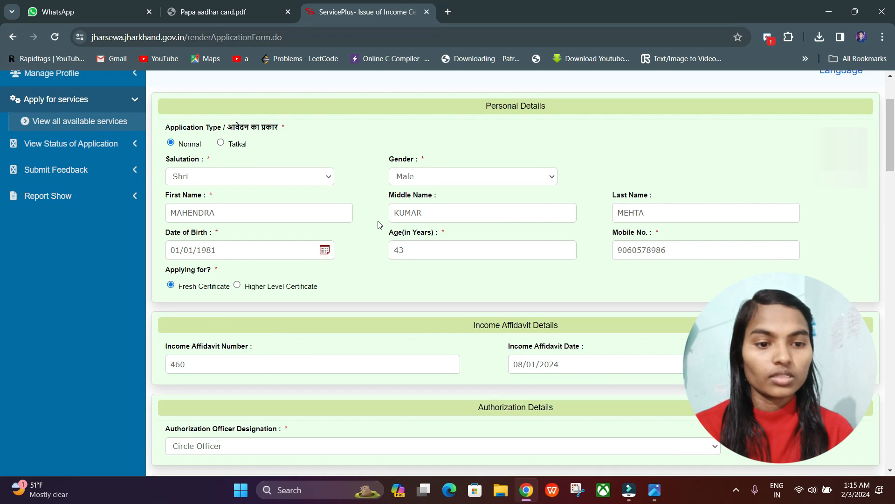
scroll(379, 224, down, 2)
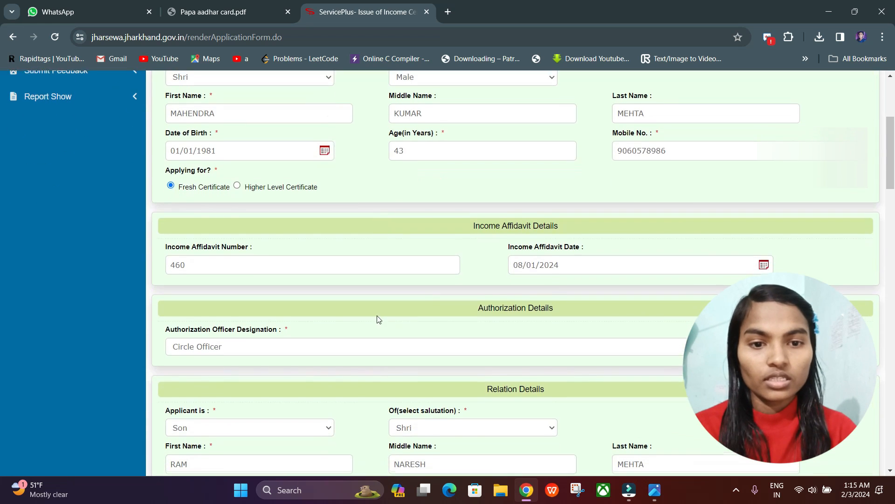
scroll(377, 318, up, 4)
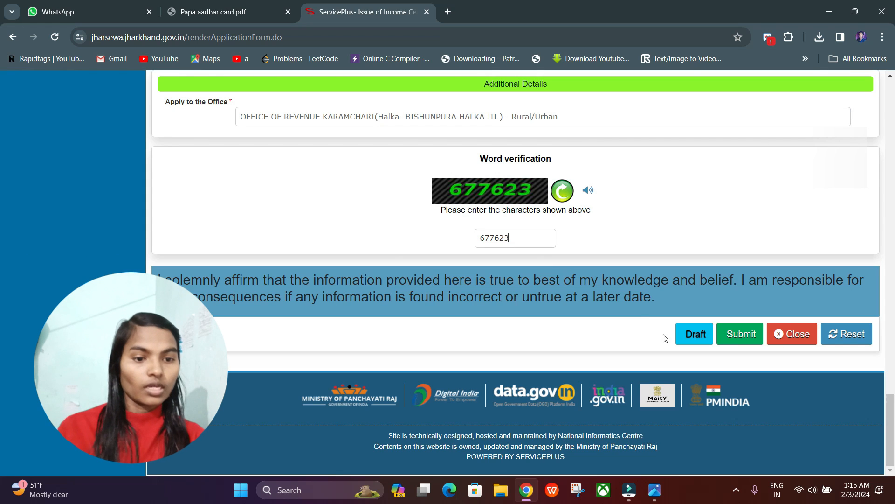
click(743, 334)
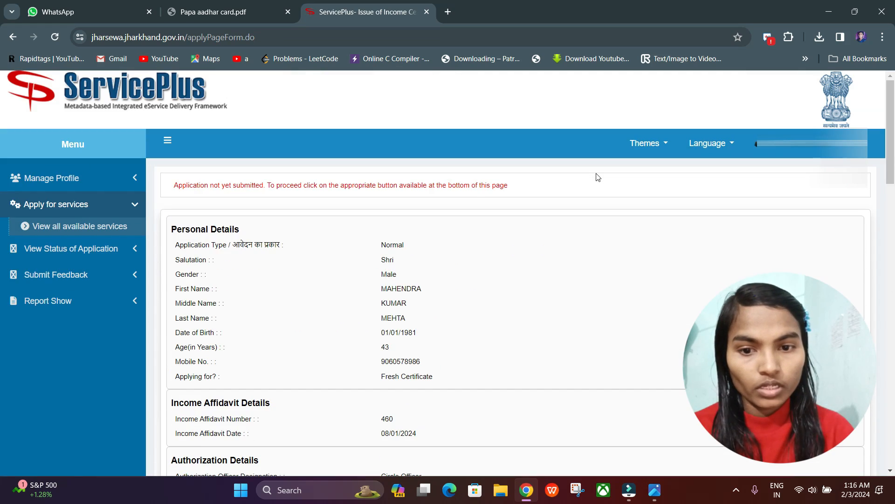
Step: Review the application preview from personal details to additional details and proceed to attaching the annexures
scroll(421, 343, down, 20)
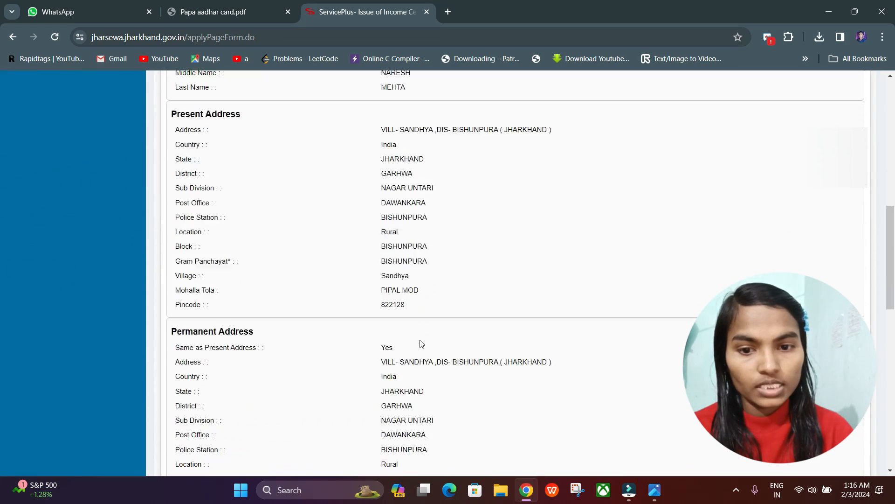
scroll(421, 343, up, 8)
scroll(421, 343, down, 8)
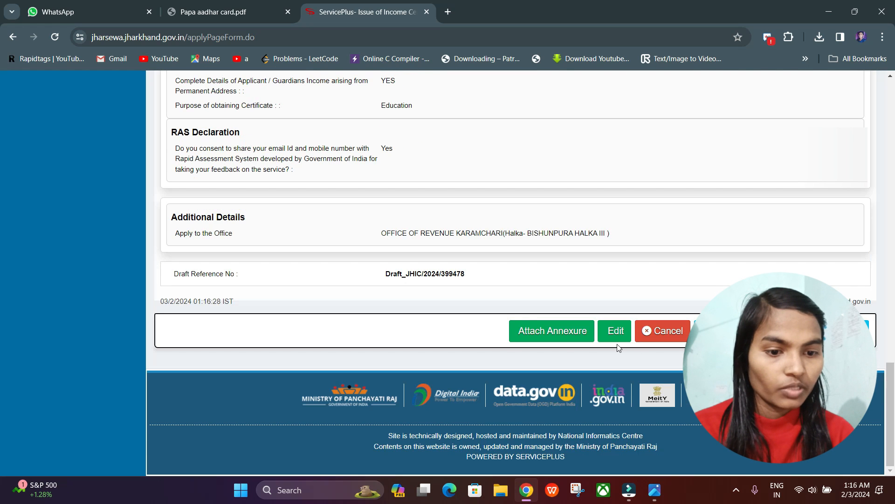
scroll(482, 290, up, 20)
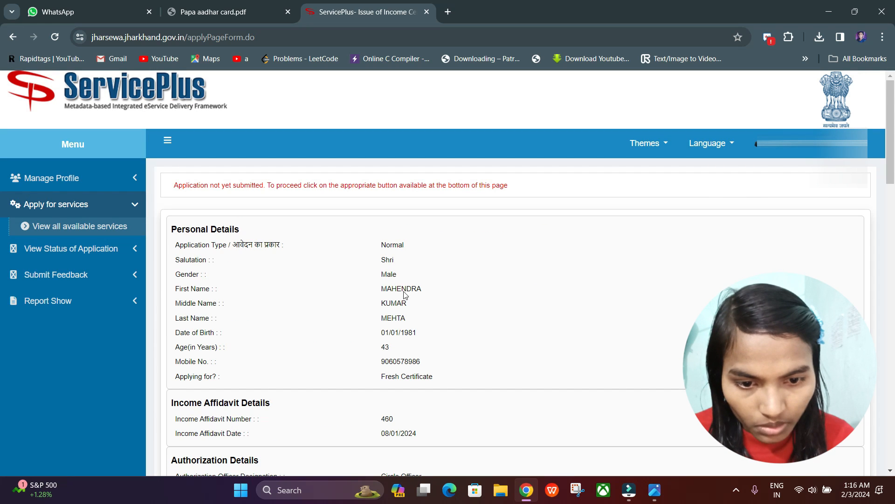
scroll(490, 266, down, 20)
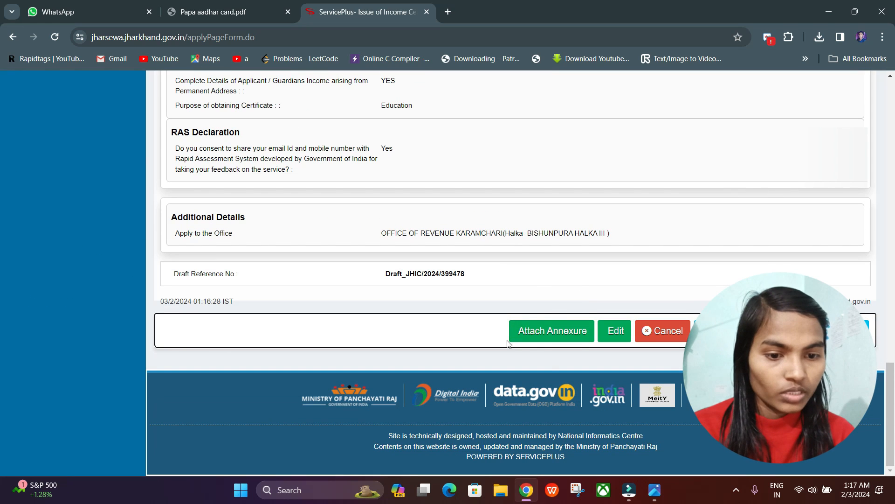
click(554, 333)
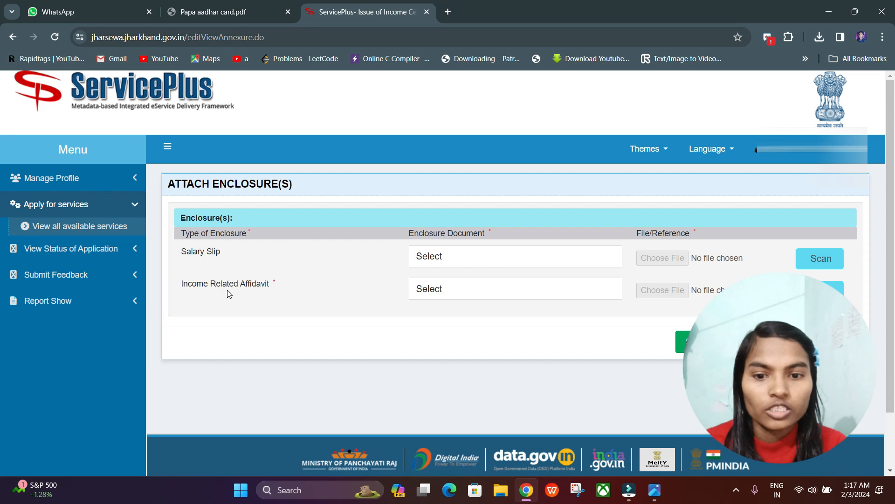
scroll(556, 306, down, 1)
scroll(556, 306, up, 1)
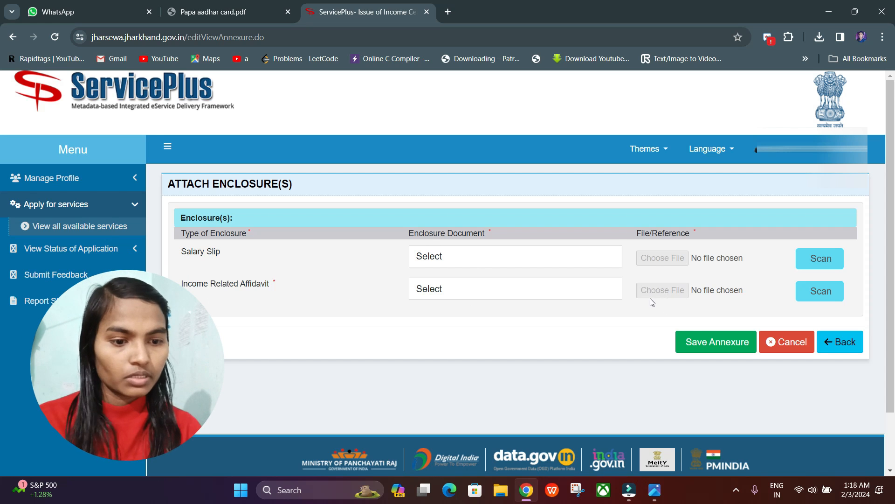
Step: Choose Income Related Affidavit as the enclosure document, attach its PDF file and save the annexure
click(513, 289)
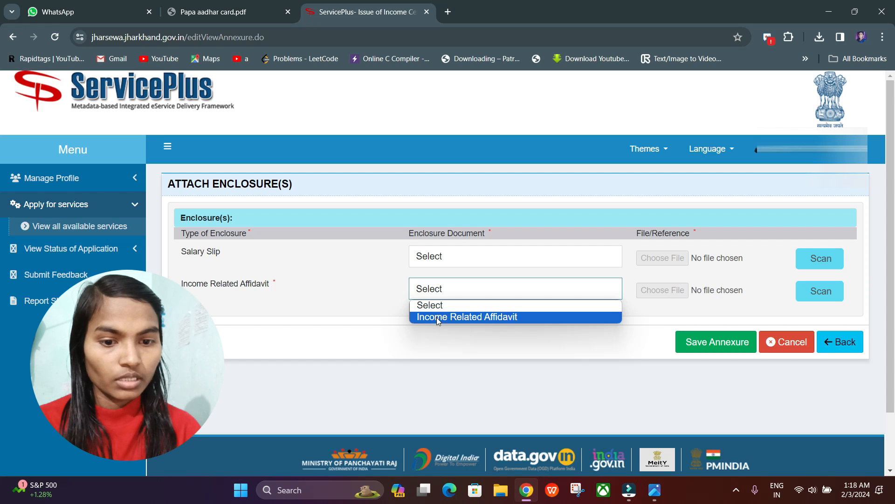
click(437, 317)
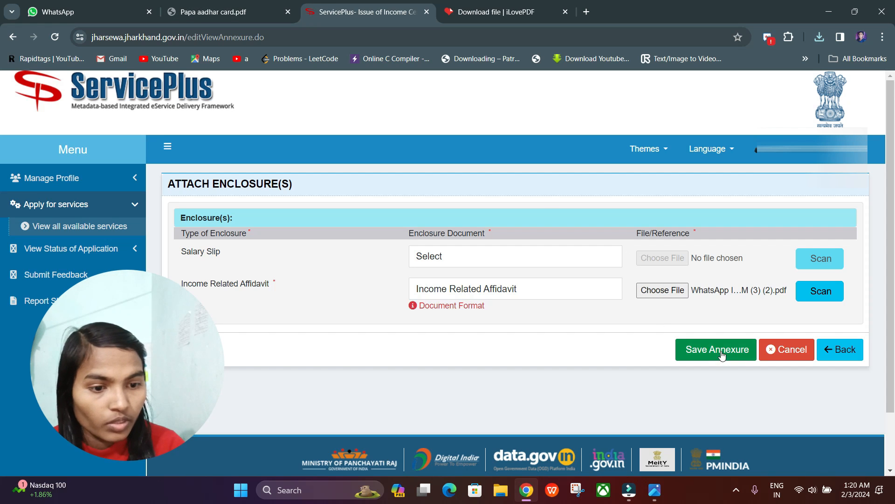
click(722, 355)
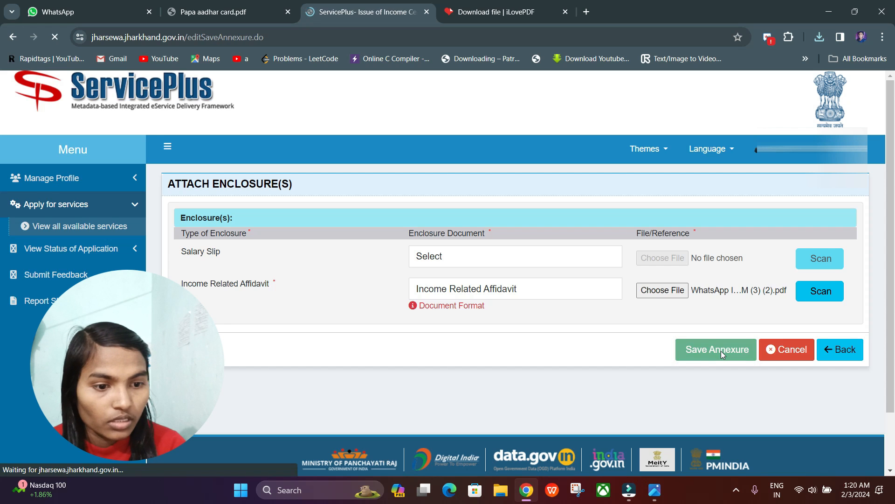
Step: Check the income details and annexure list of the application and make the final submission
scroll(552, 188, down, 10)
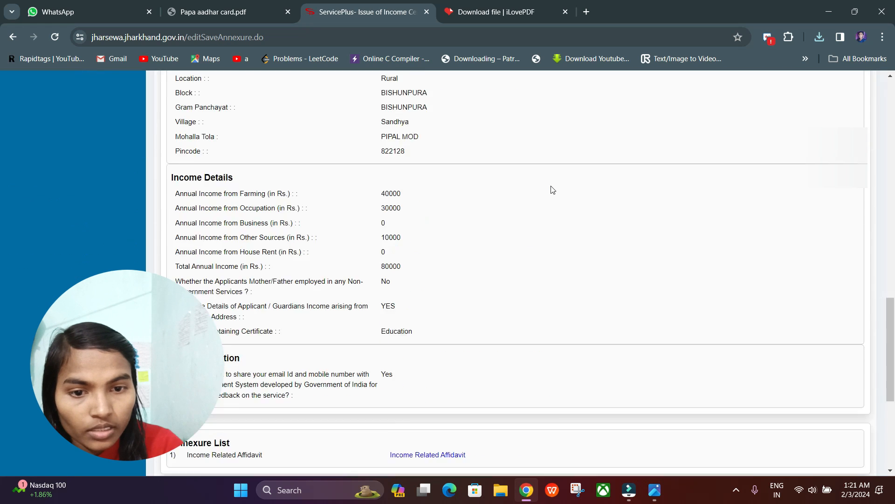
scroll(553, 189, down, 5)
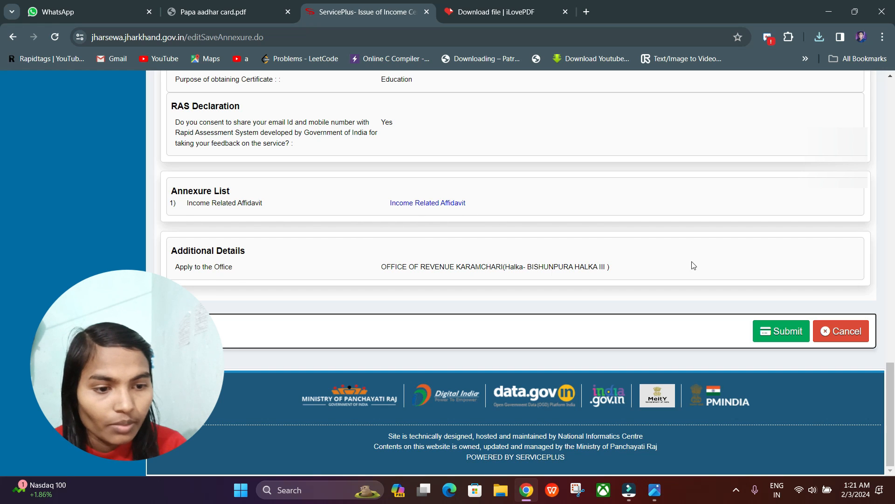
click(782, 329)
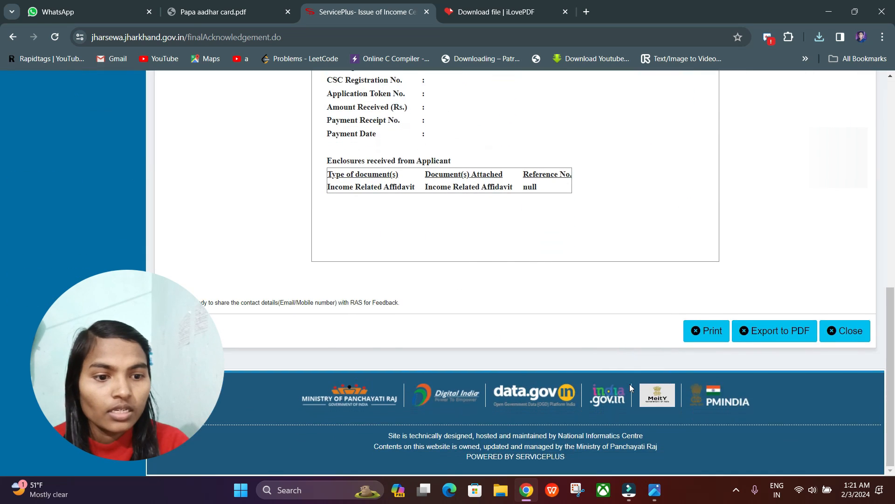
Step: Examine the acknowledgement slip and open its print preview
scroll(632, 388, down, 5)
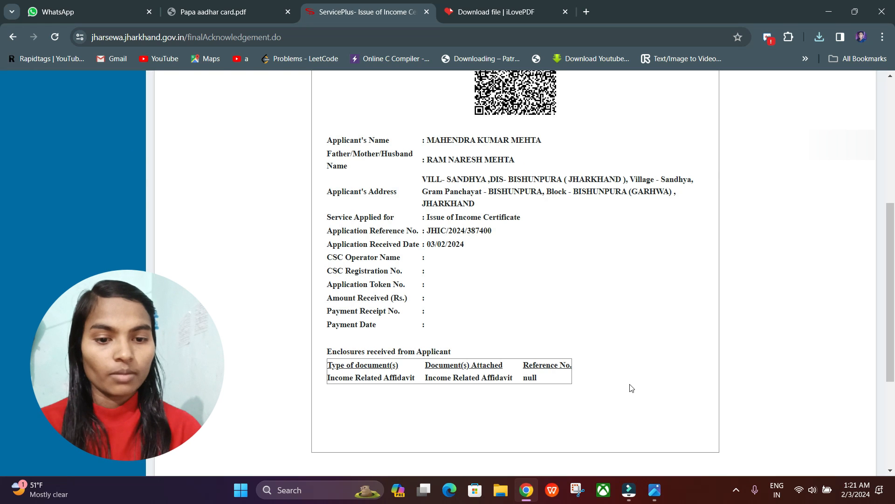
scroll(631, 388, up, 5)
scroll(631, 388, down, 9)
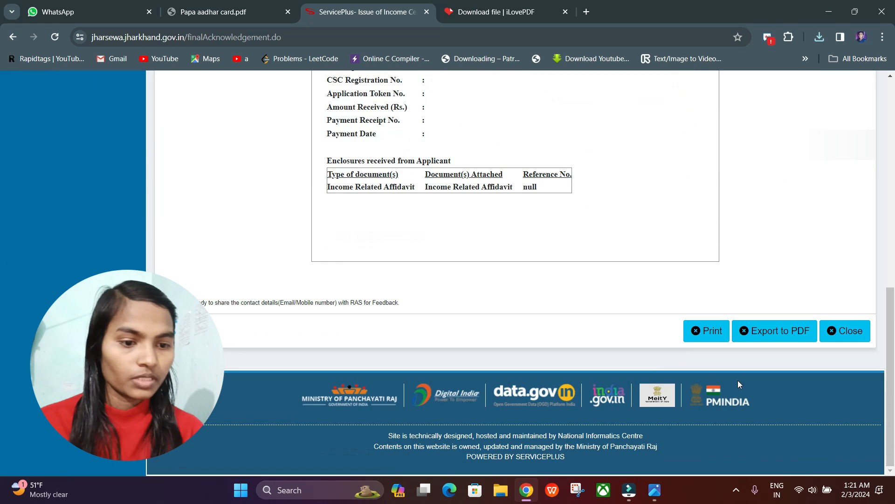
click(718, 331)
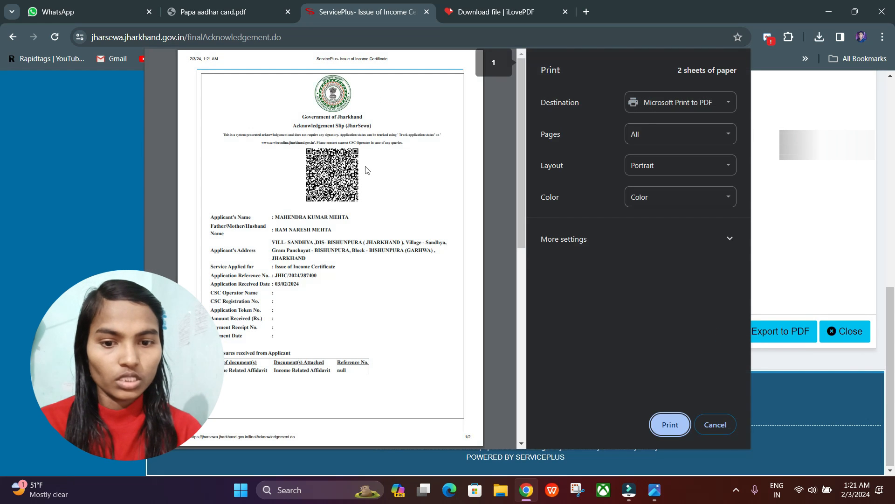
scroll(370, 325, down, 6)
scroll(372, 329, up, 6)
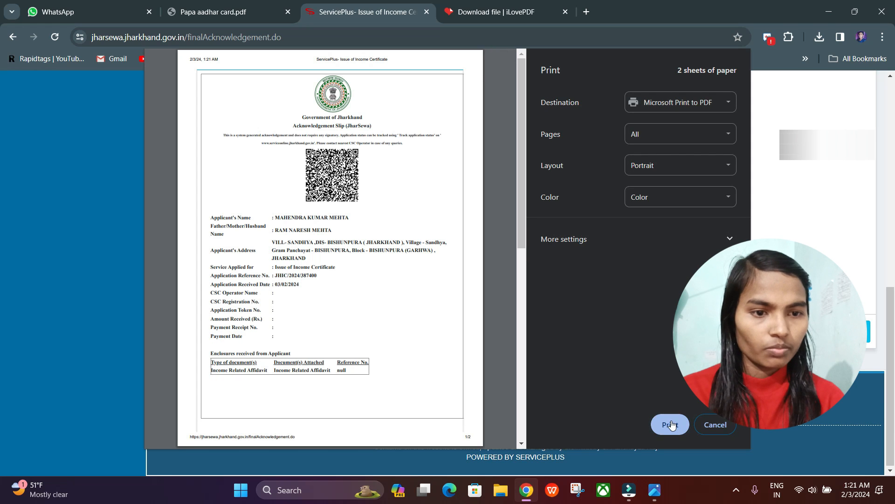
Step: Print the acknowledgement slip to a PDF named INCOME 2024 in the Downloads folder
click(671, 423)
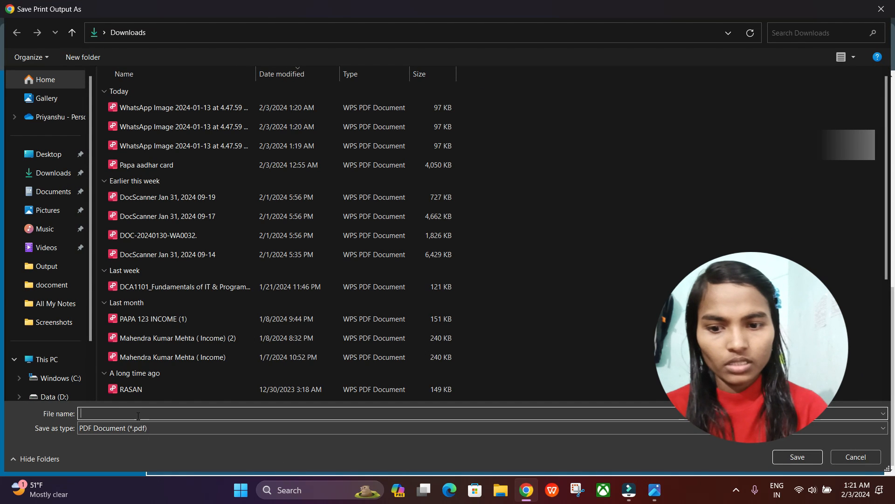
text(IN)
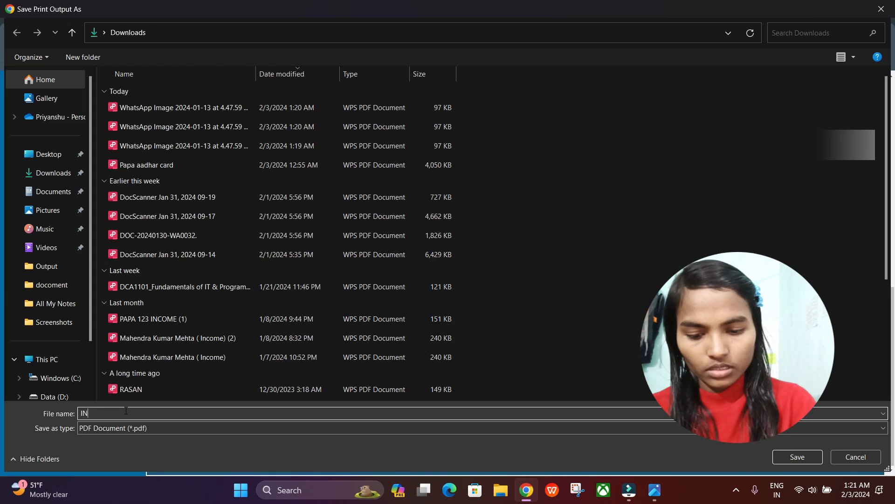
text(COME 2024)
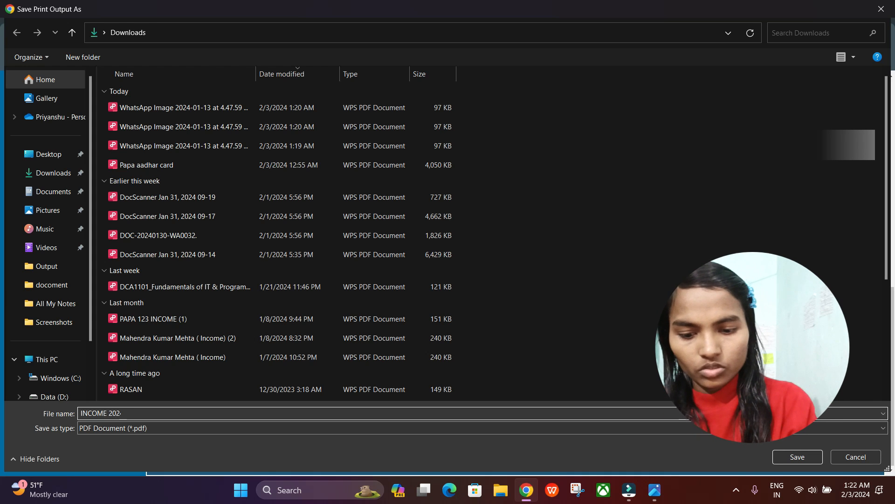
key(Return)
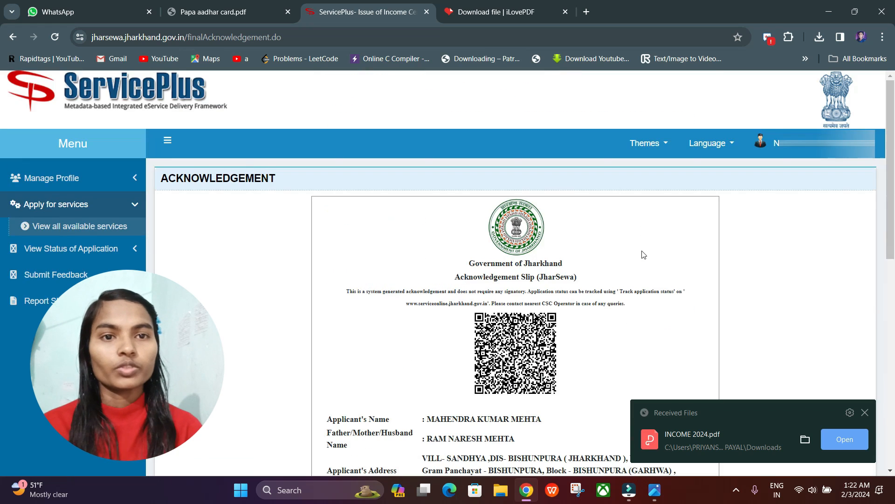